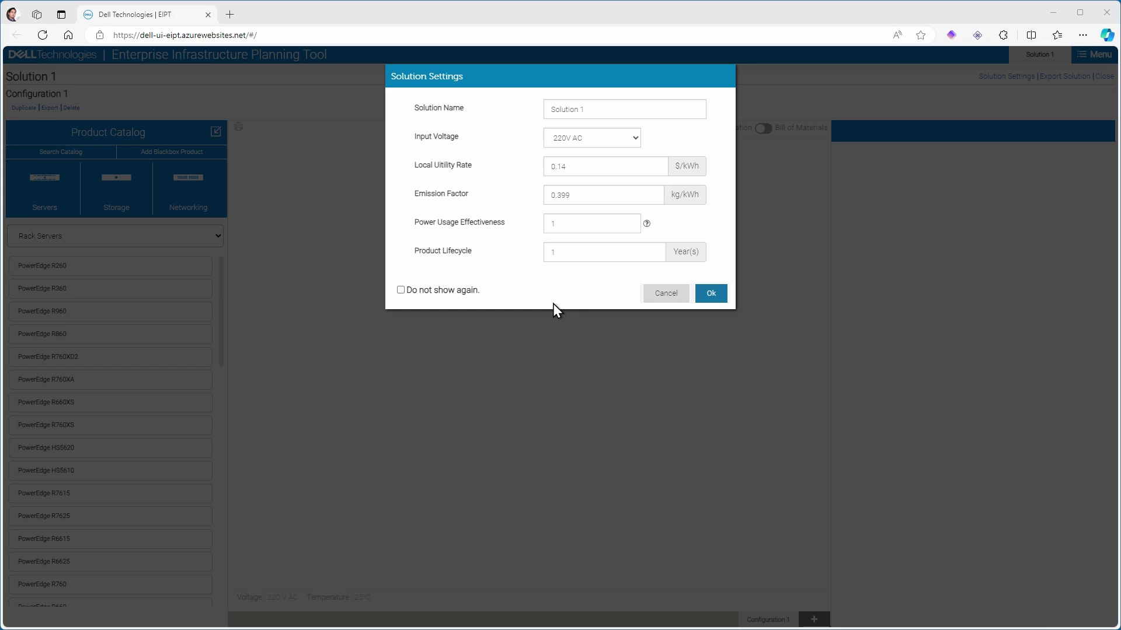
# Make the power usage effectiveness 1.2 and clear the old product lifecycle years
pyautogui.moveTo(650, 235)
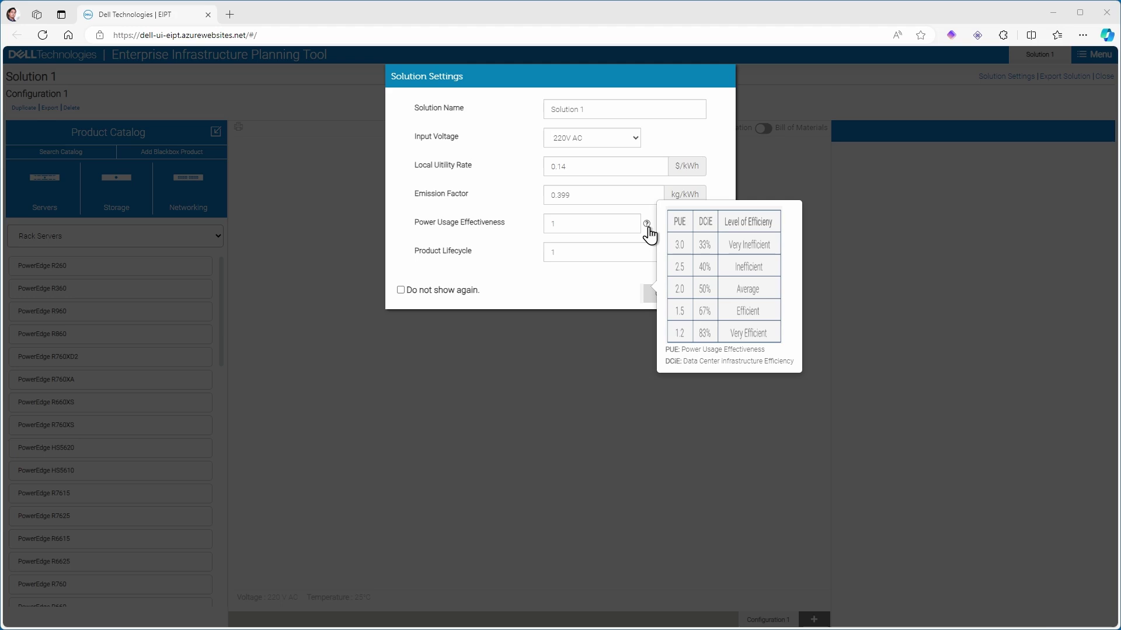
pyautogui.click(599, 228)
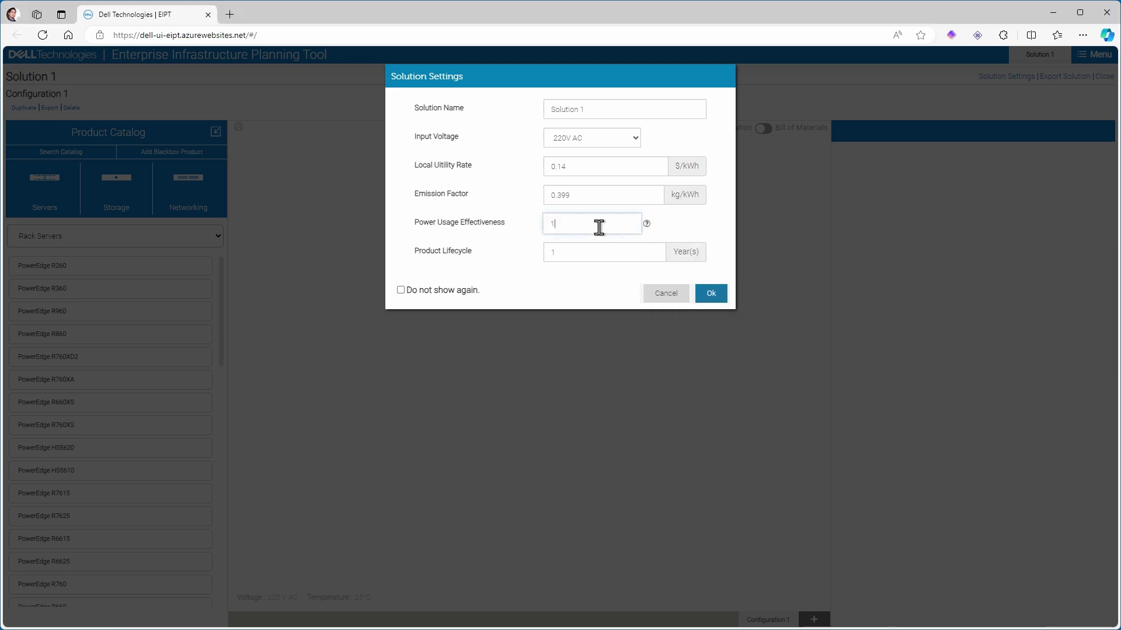
pyautogui.write('2')
pyautogui.click(591, 255)
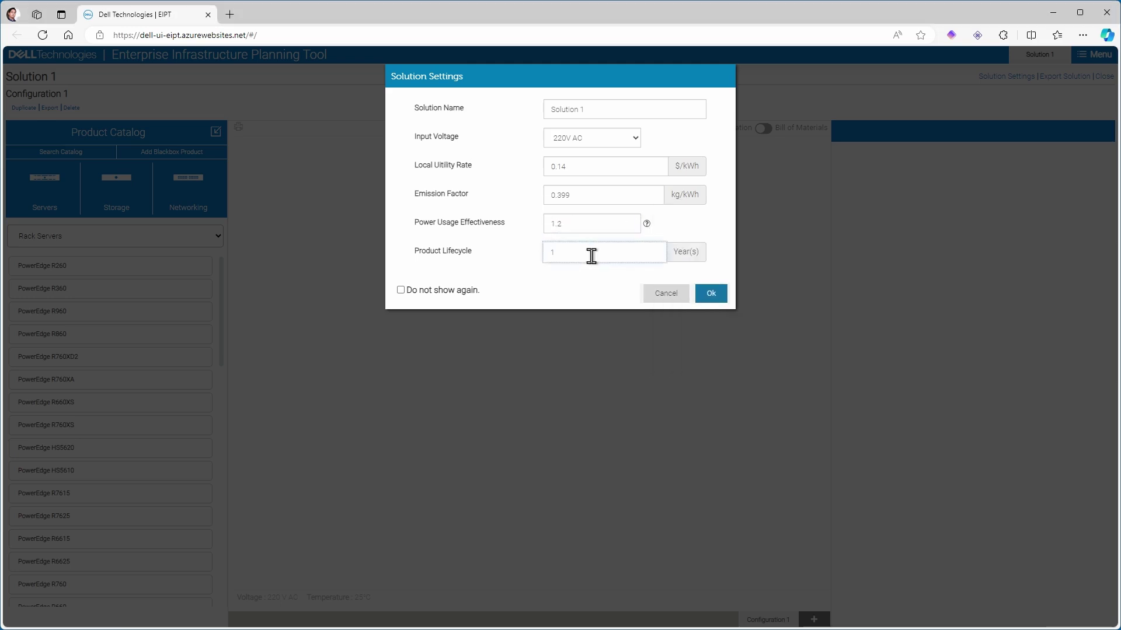
pyautogui.press('BackSpace')
# Enter 5 as the product lifecycle and save the solution settings
pyautogui.write('5')
pyautogui.click(711, 295)
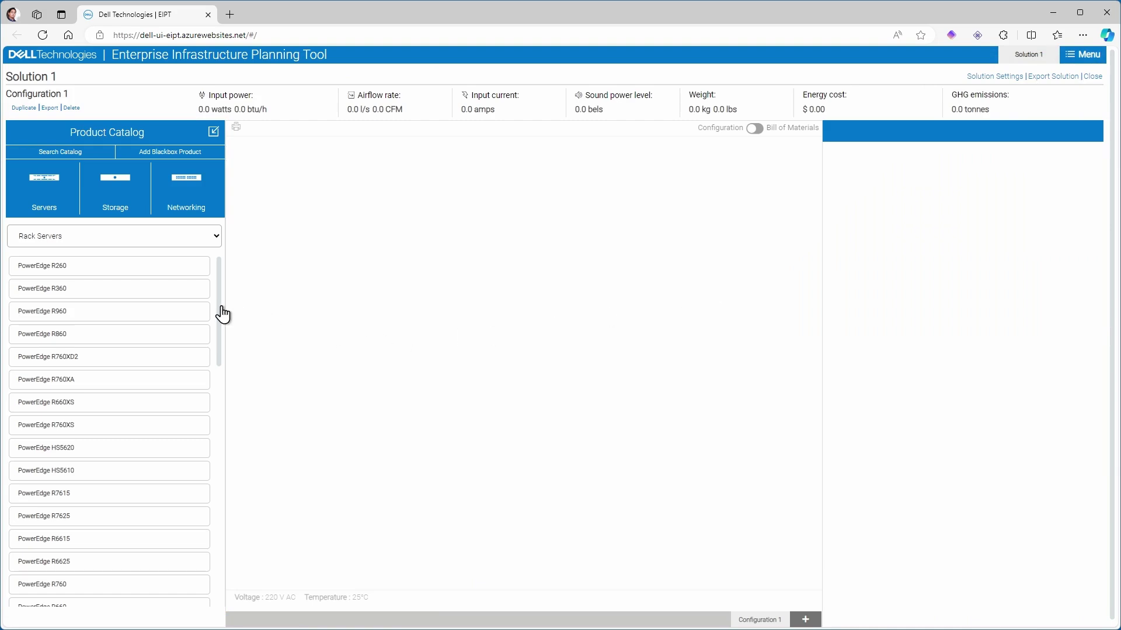
pyautogui.moveTo(223, 315); pyautogui.dragTo(216, 393)
# Add a PowerEdge R760 to a new rack and move it to a middle slot
pyautogui.click(188, 349)
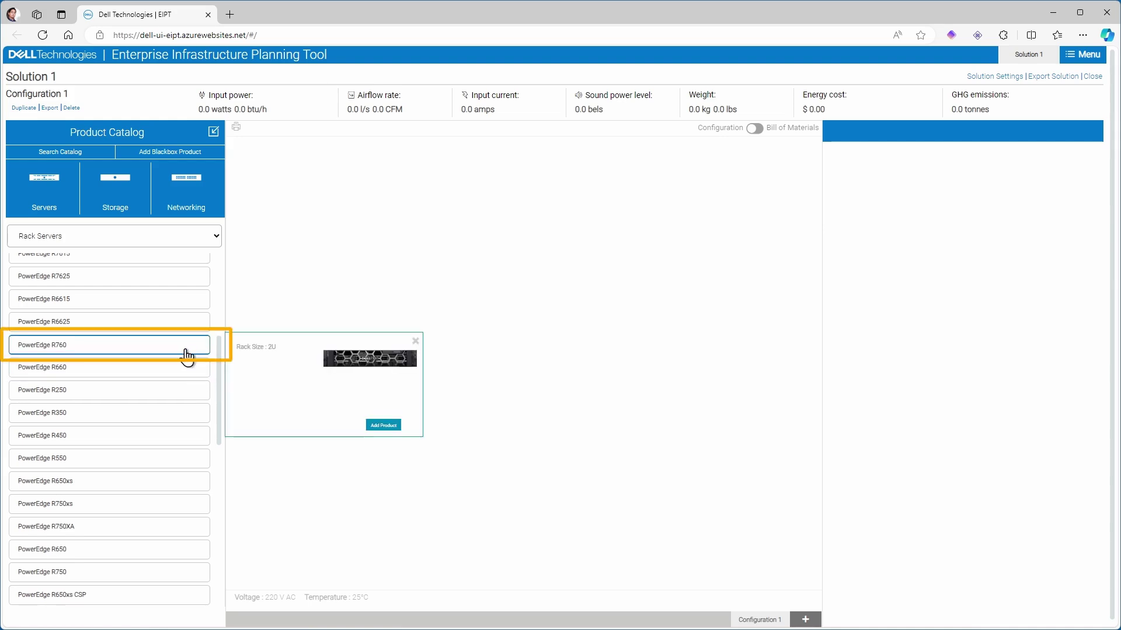
pyautogui.click(385, 427)
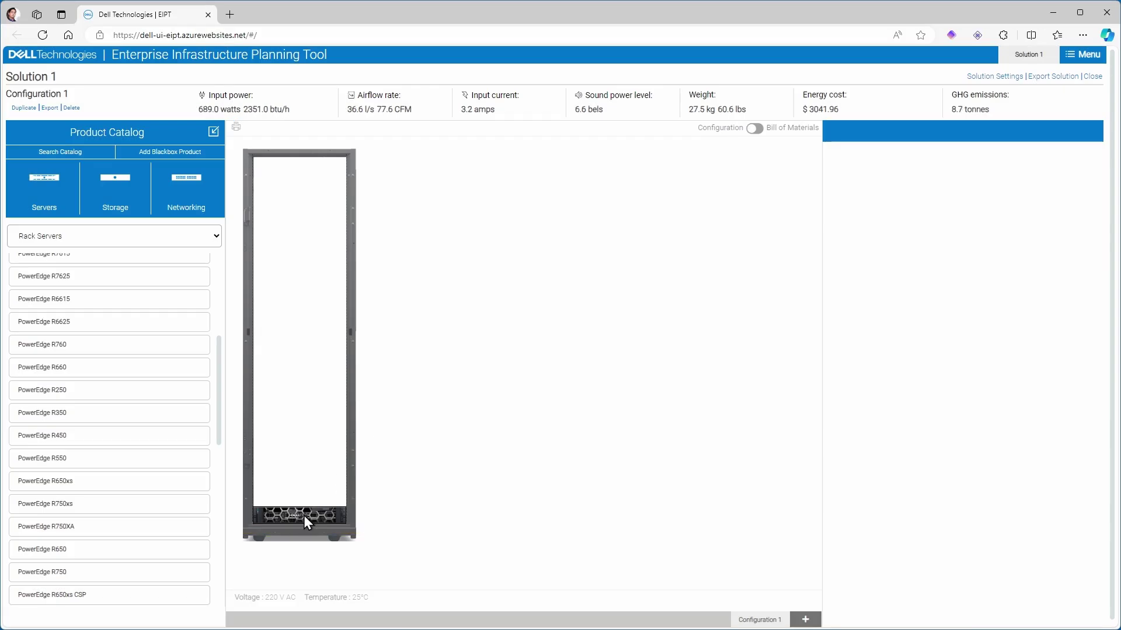
pyautogui.moveTo(304, 516); pyautogui.dragTo(314, 336)
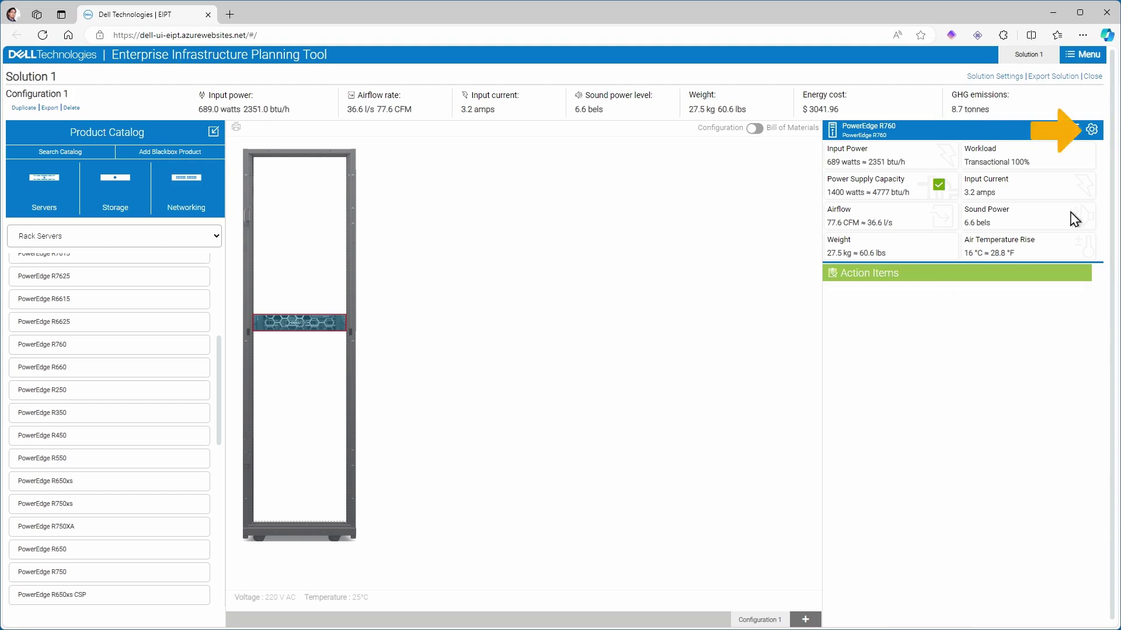
pyautogui.click(1092, 130)
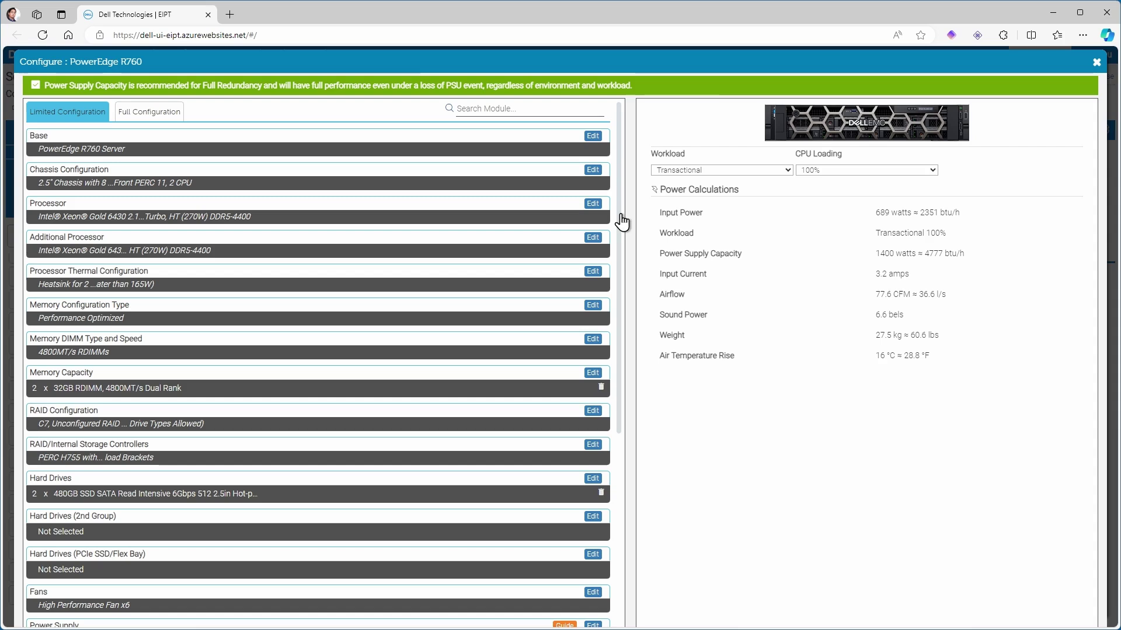
pyautogui.moveTo(621, 222); pyautogui.dragTo(622, 374)
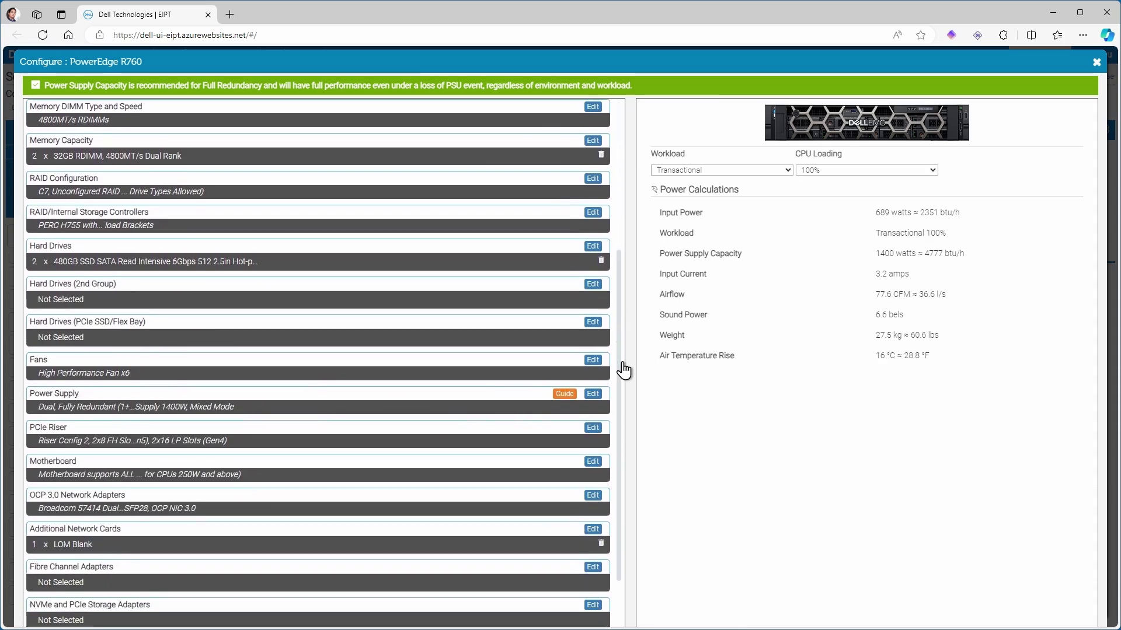
# Choose the Dual Hot-Plug FR 1100W Titanium power supply from the power supply guide
pyautogui.click(565, 394)
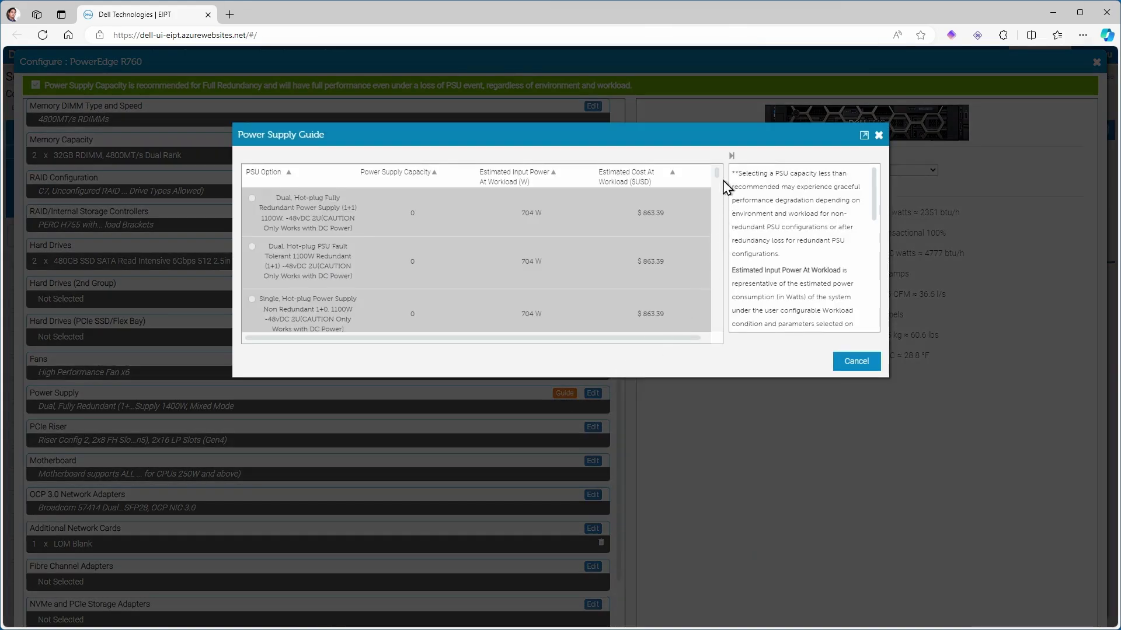
pyautogui.moveTo(718, 182); pyautogui.dragTo(717, 228)
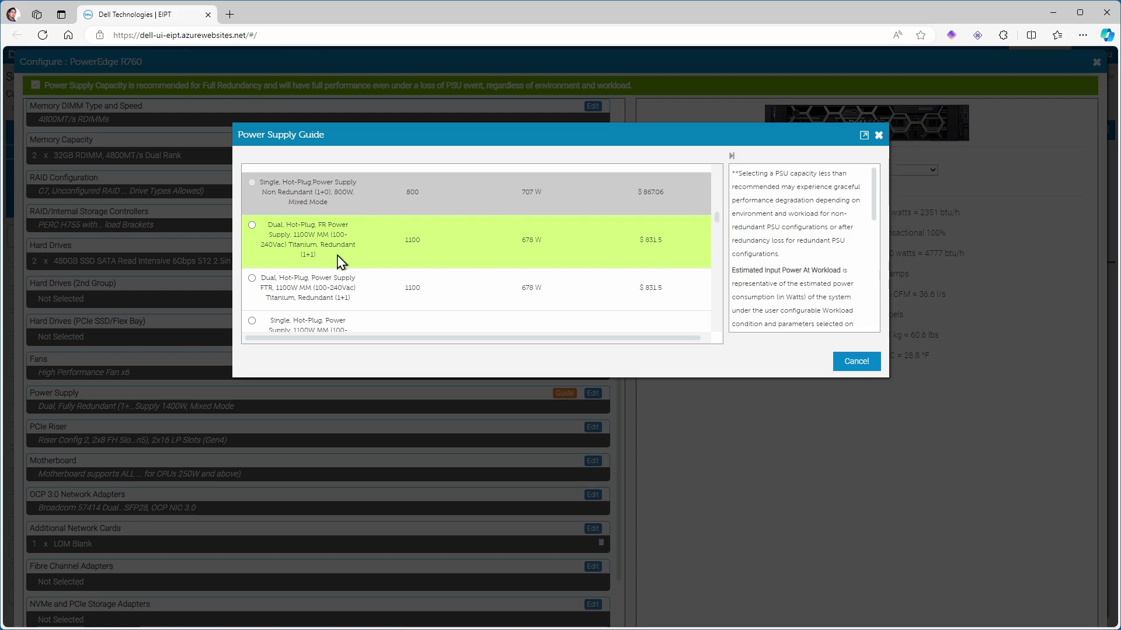
pyautogui.click(252, 225)
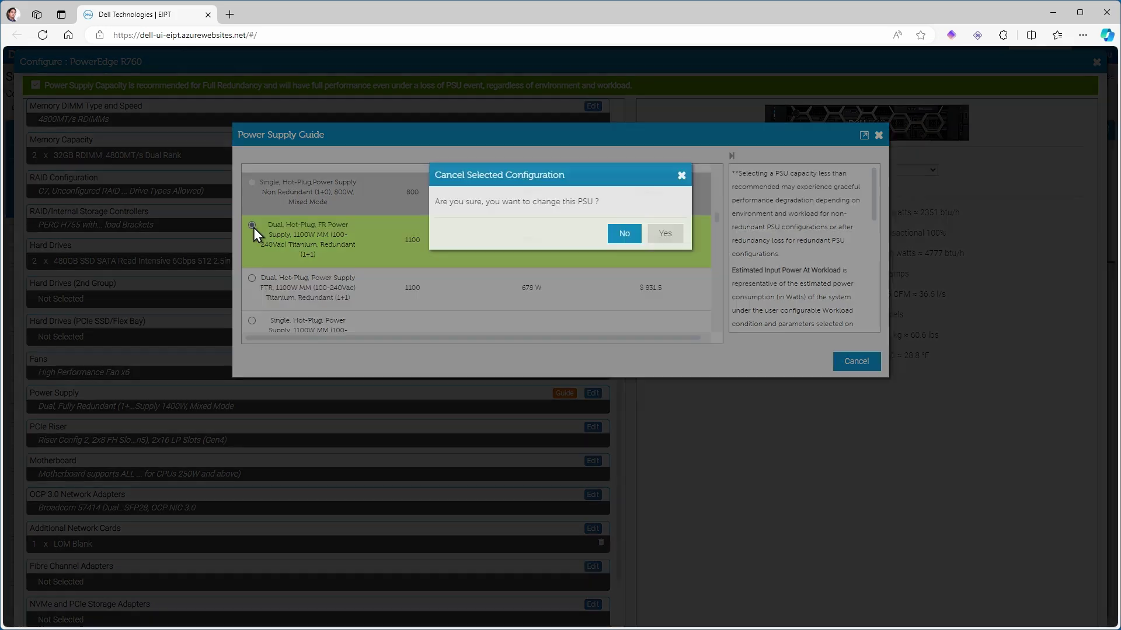
# Confirm the 1100W supply swap, then review processor (Gold 6430) and memory options unchanged
pyautogui.click(666, 233)
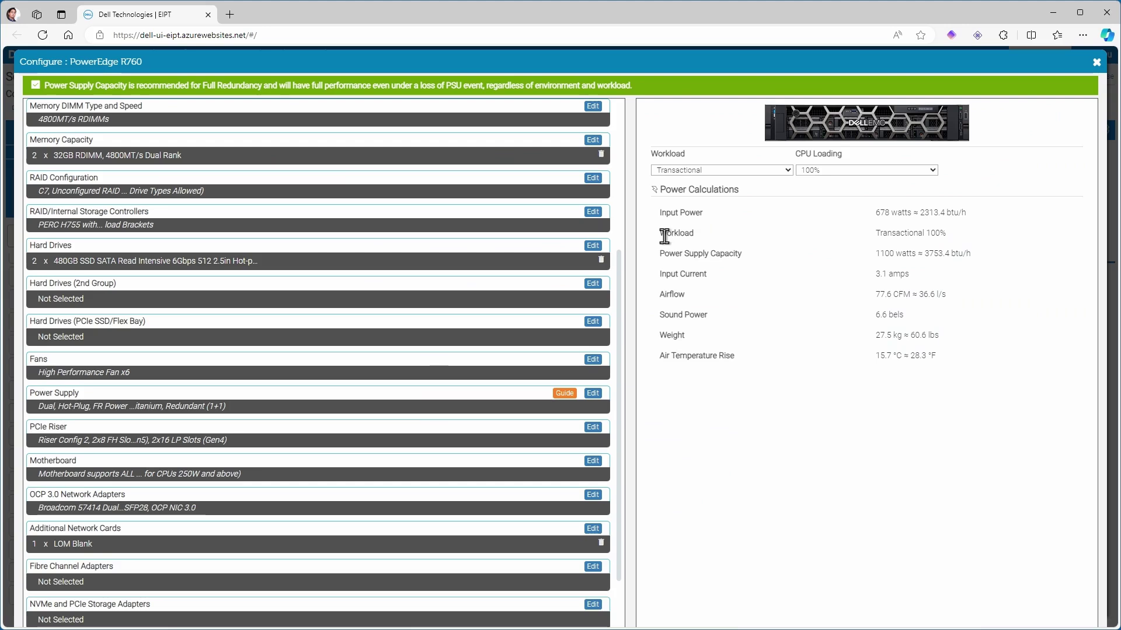
pyautogui.moveTo(619, 315); pyautogui.dragTo(617, 130)
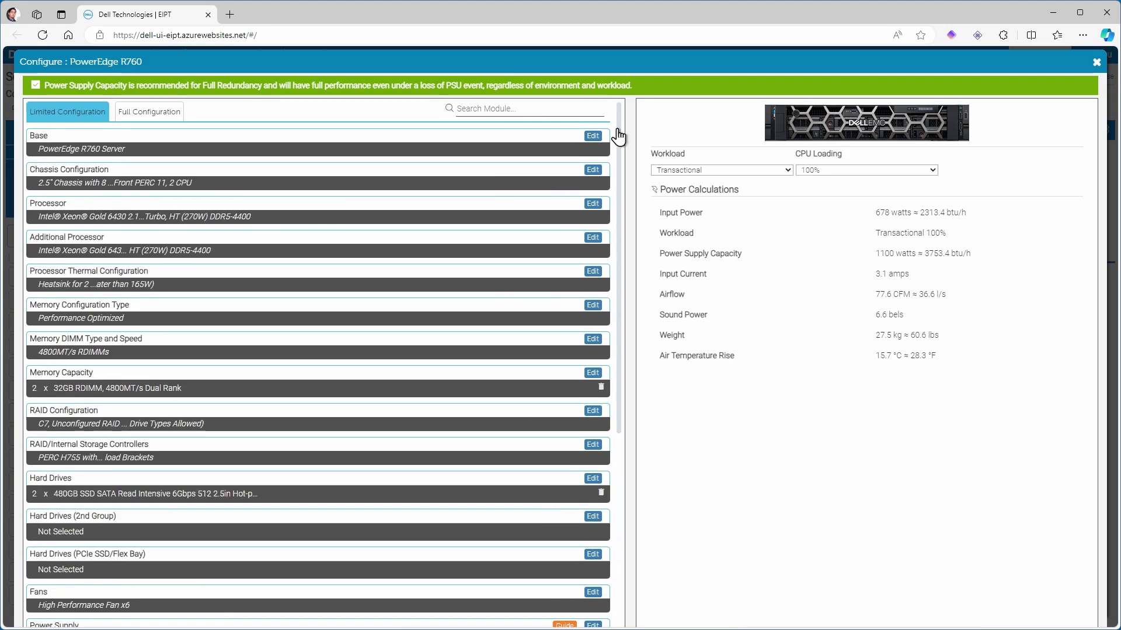
pyautogui.click(175, 119)
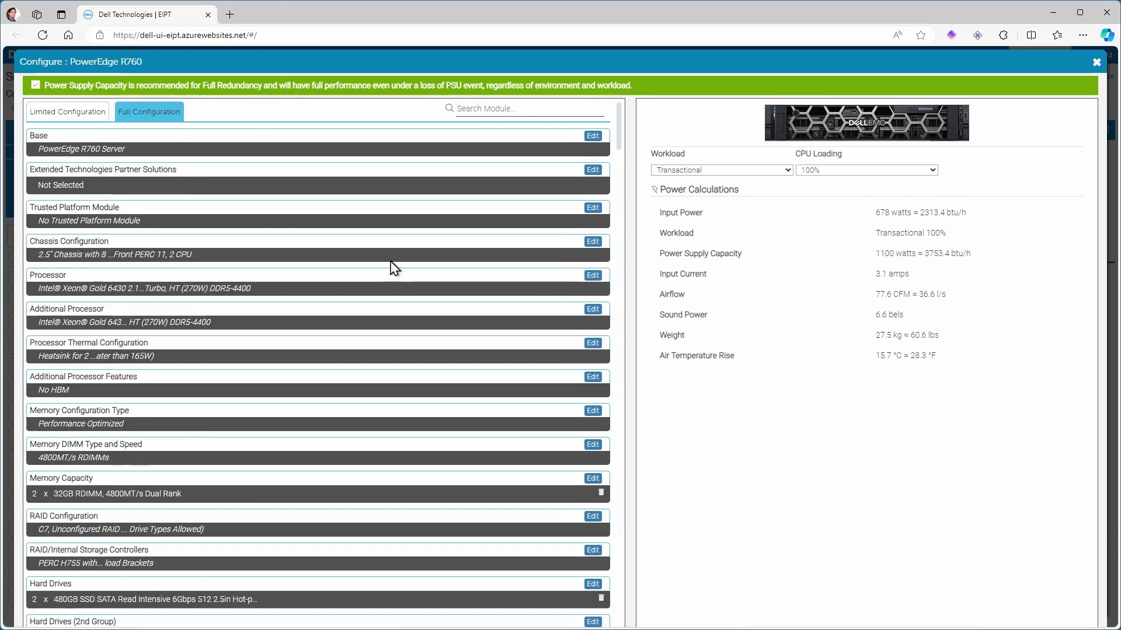
pyautogui.click(592, 275)
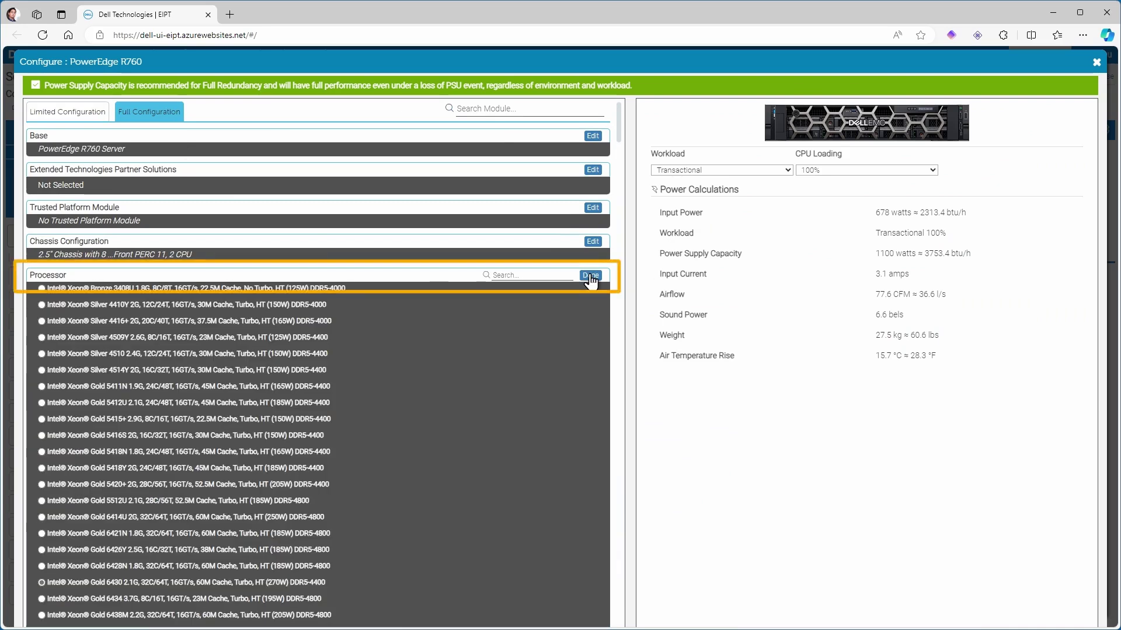
pyautogui.click(591, 276)
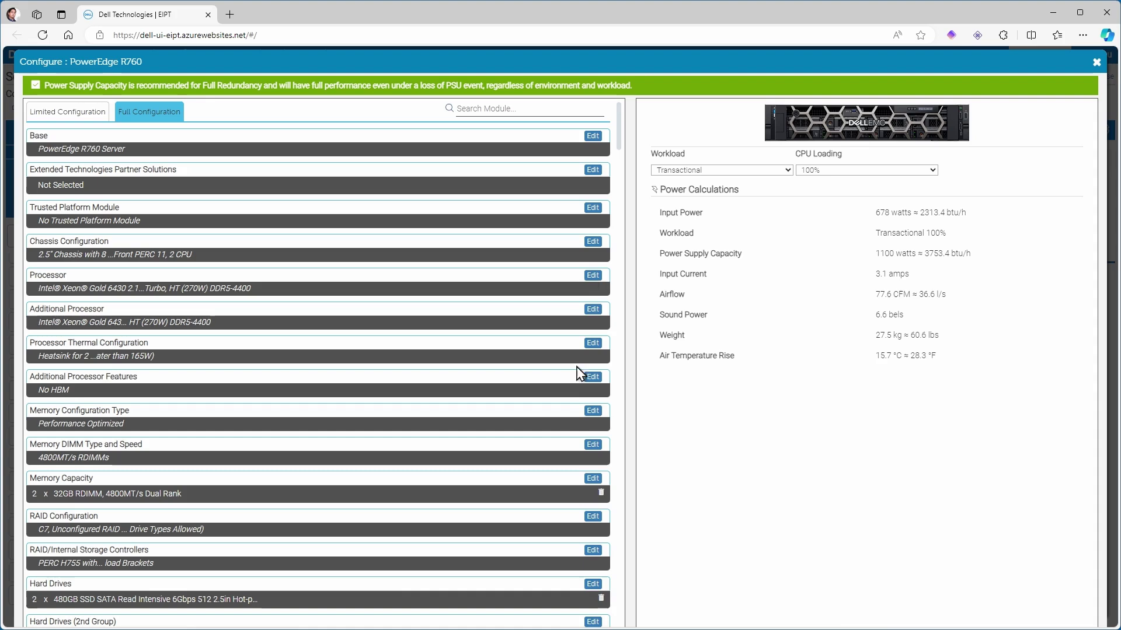
pyautogui.click(593, 480)
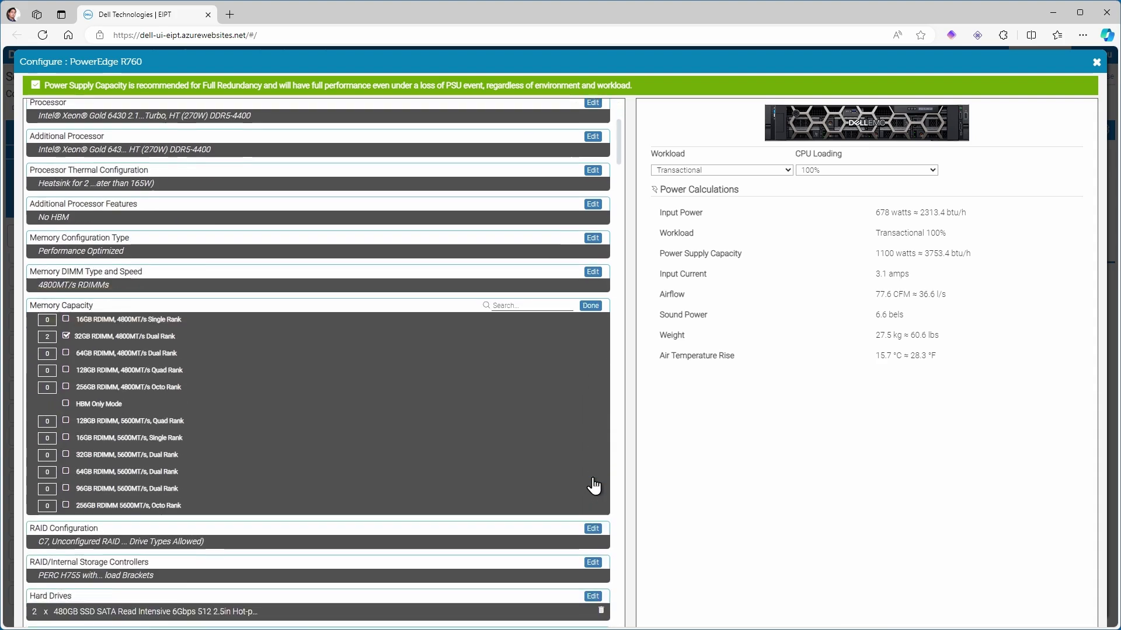
pyautogui.click(596, 304)
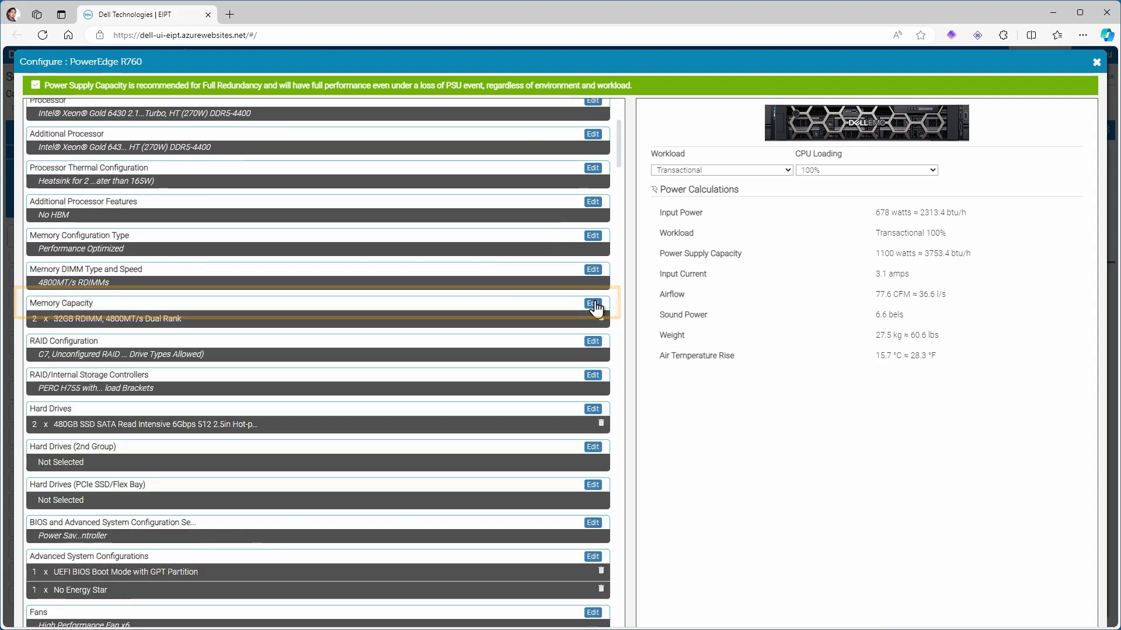
# Add four 1.6TB SAS Mixed Use SSDs, then delete them again
pyautogui.click(593, 411)
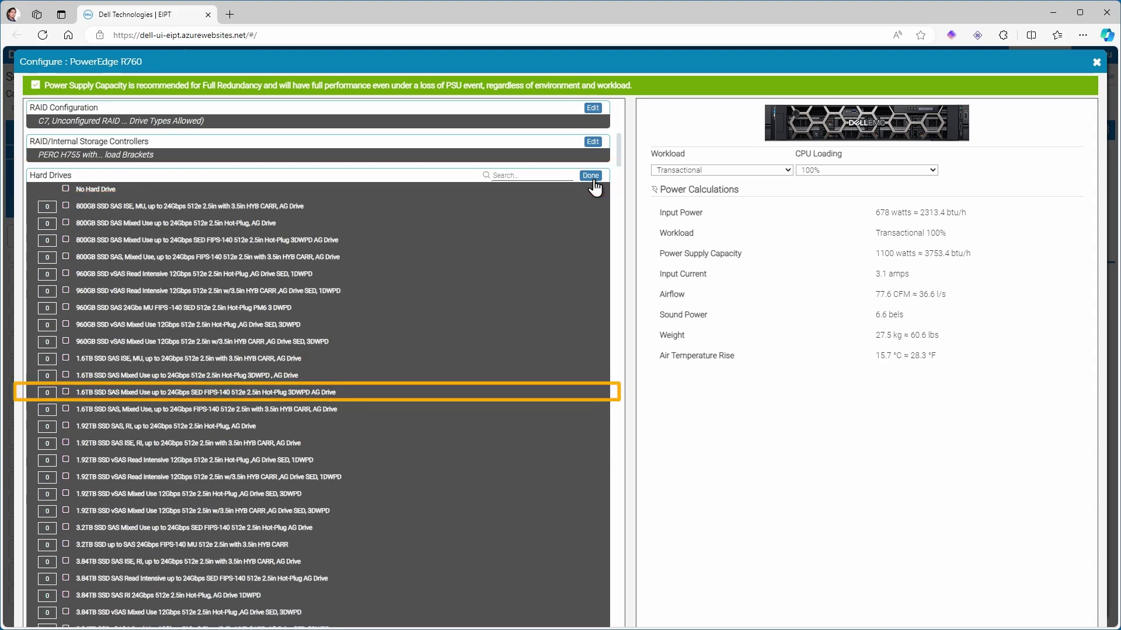
pyautogui.click(50, 392)
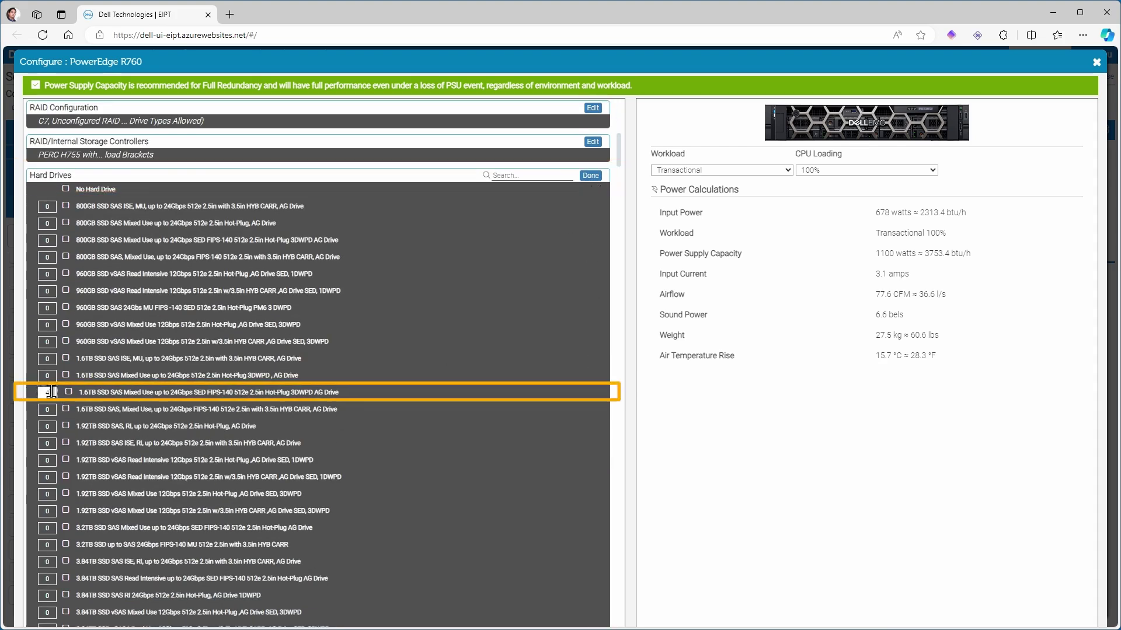
pyautogui.write('4')
pyautogui.click(591, 175)
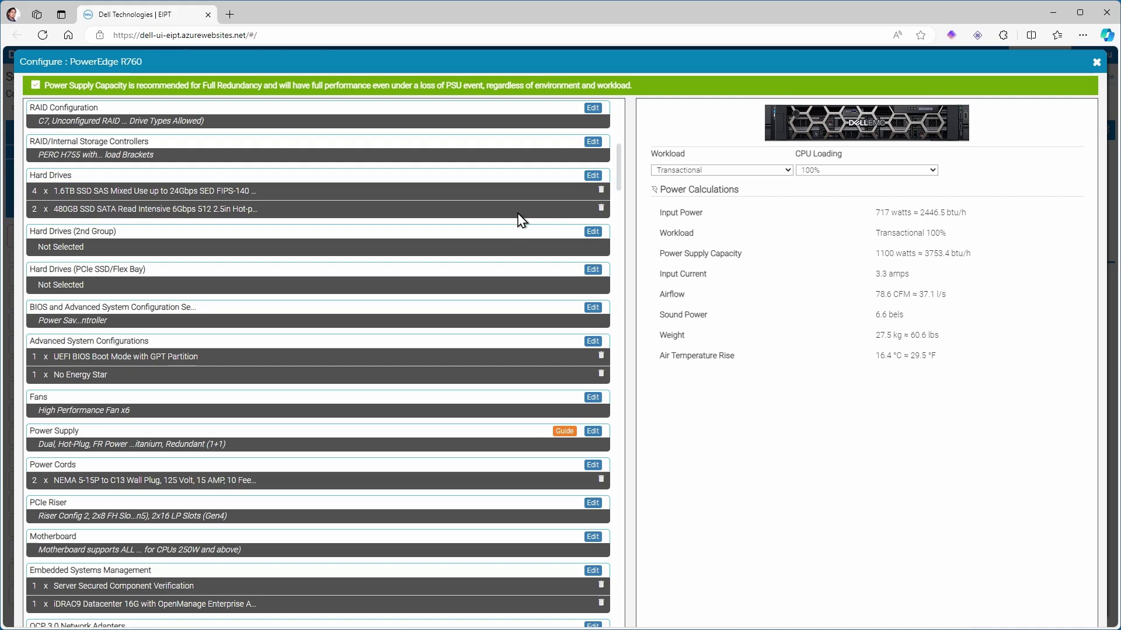
pyautogui.click(602, 190)
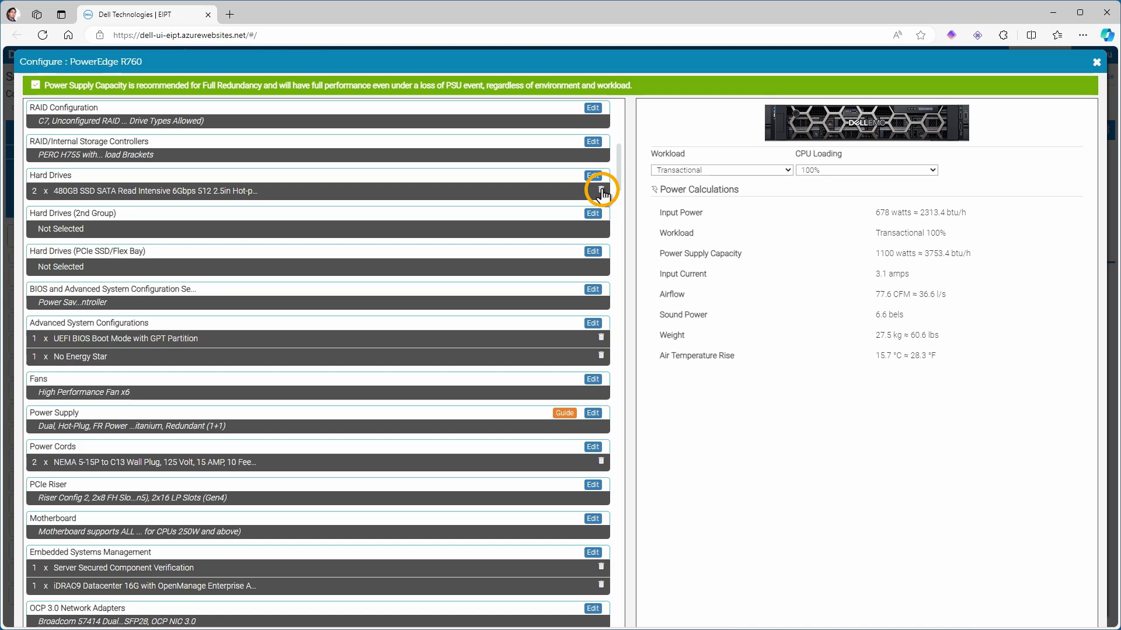
# Keep the Transactional workload and set the R760's CPU loading to 50%
pyautogui.click(786, 171)
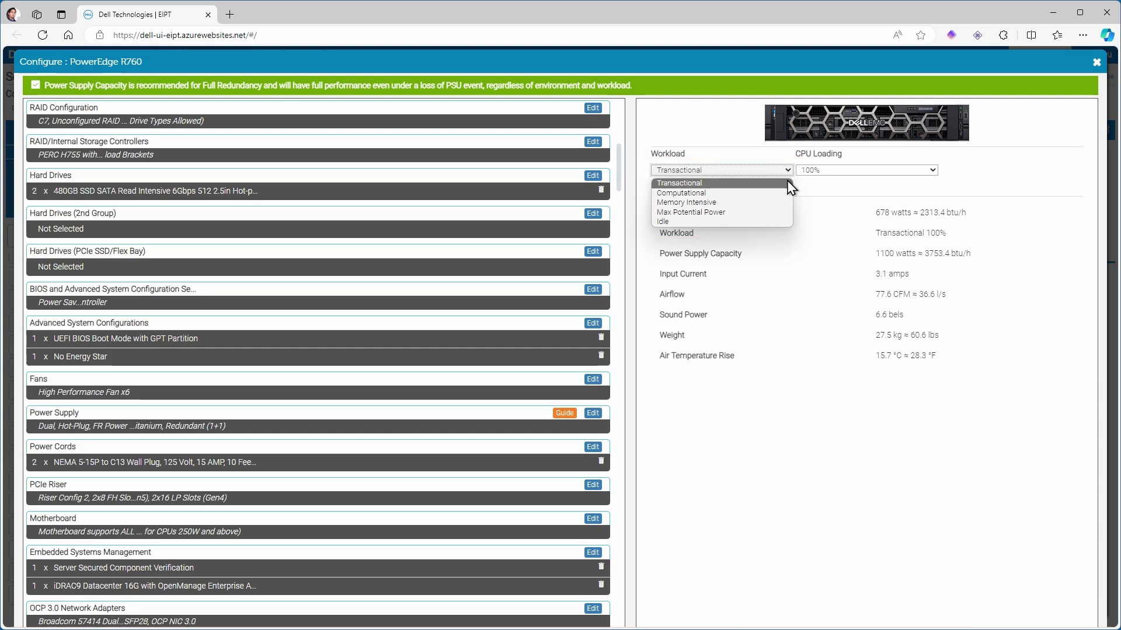
pyautogui.click(788, 183)
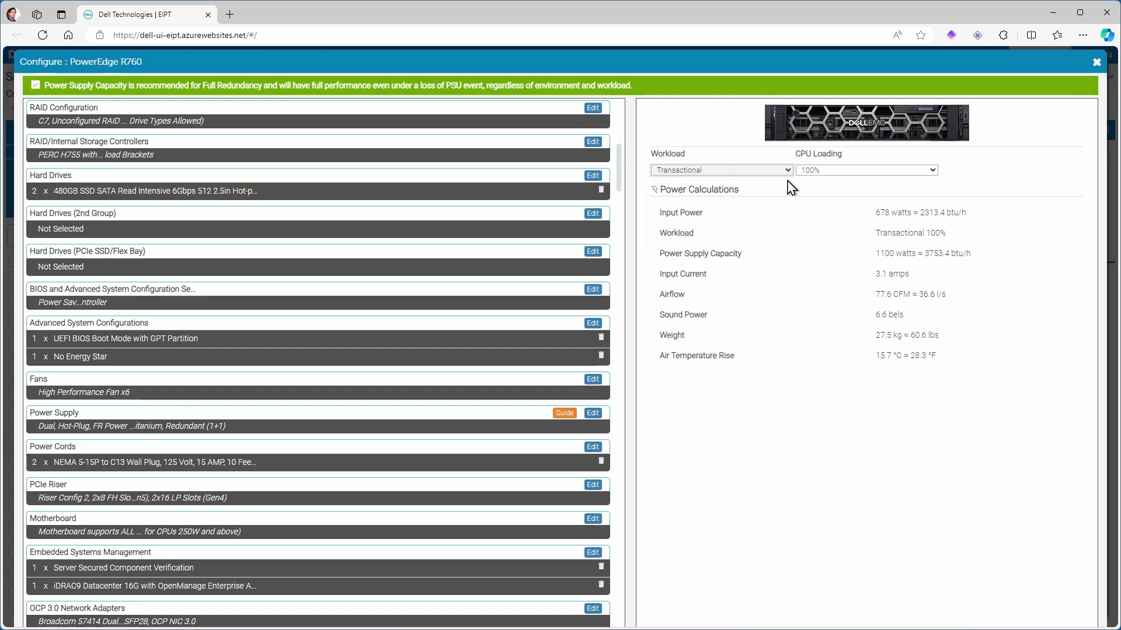
pyautogui.click(932, 173)
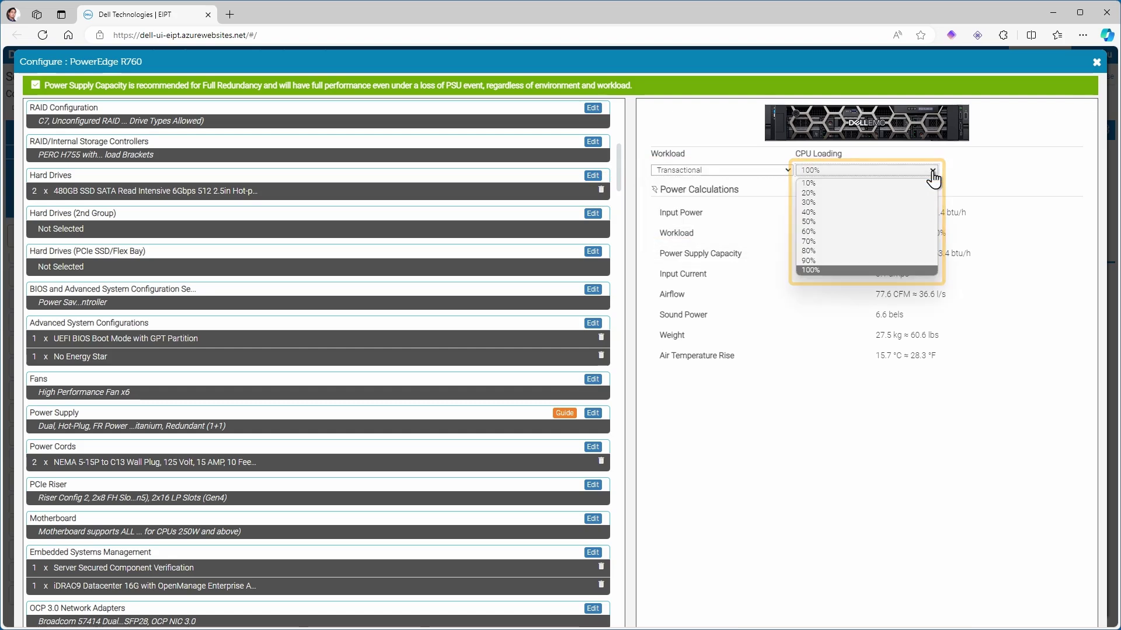
pyautogui.click(920, 221)
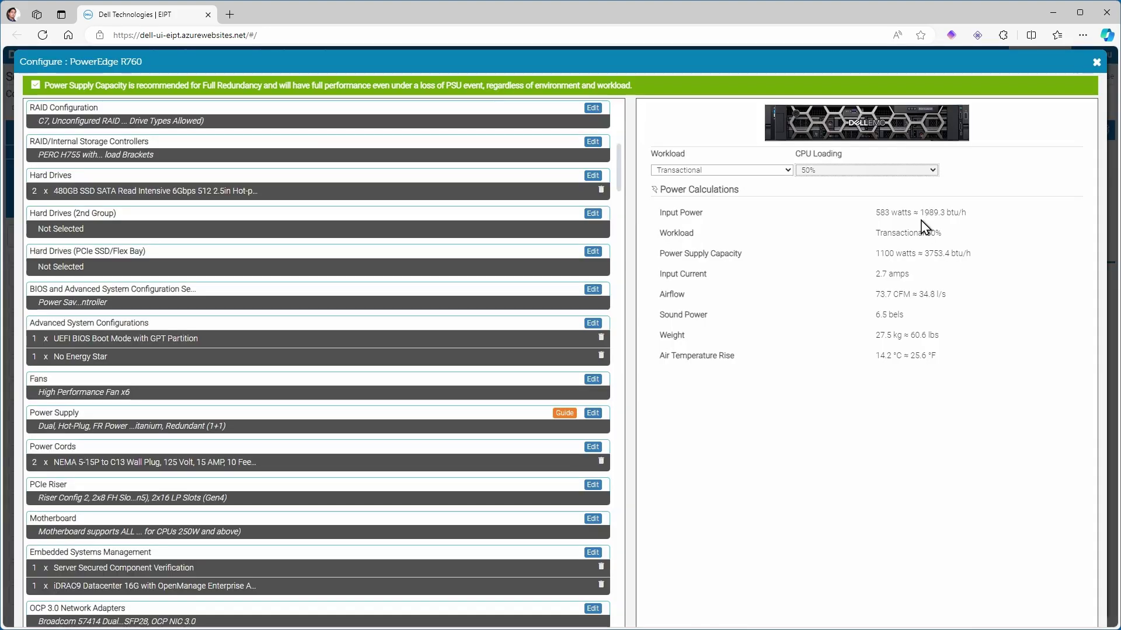
# Switch the R760 workload to Memory Intensive, then to Idle, and close the dialog
pyautogui.click(788, 171)
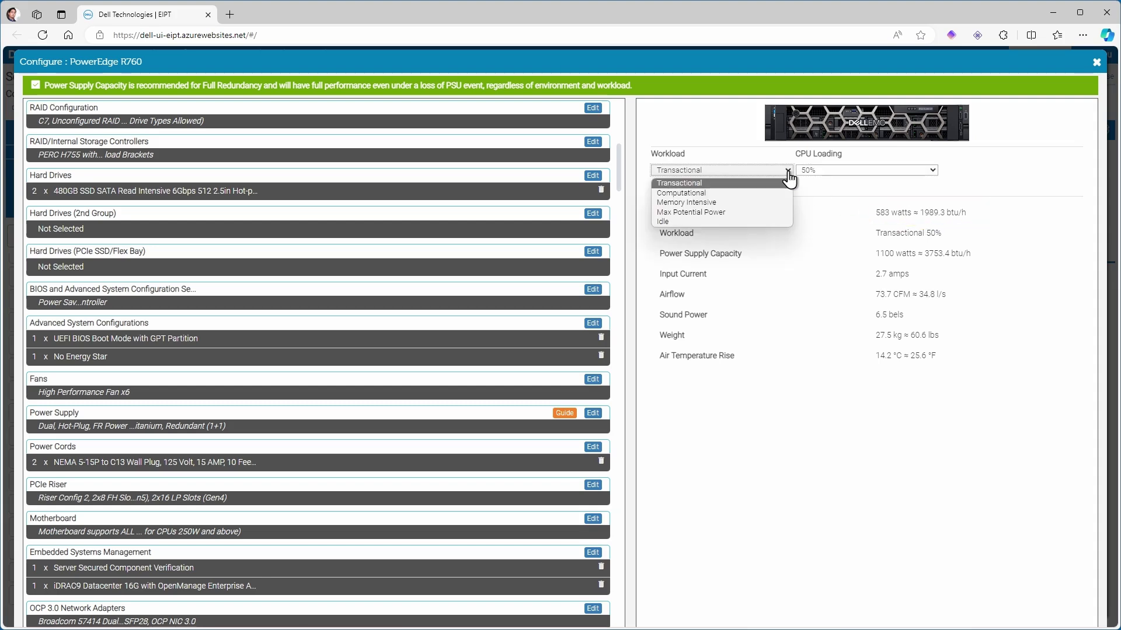
pyautogui.click(781, 203)
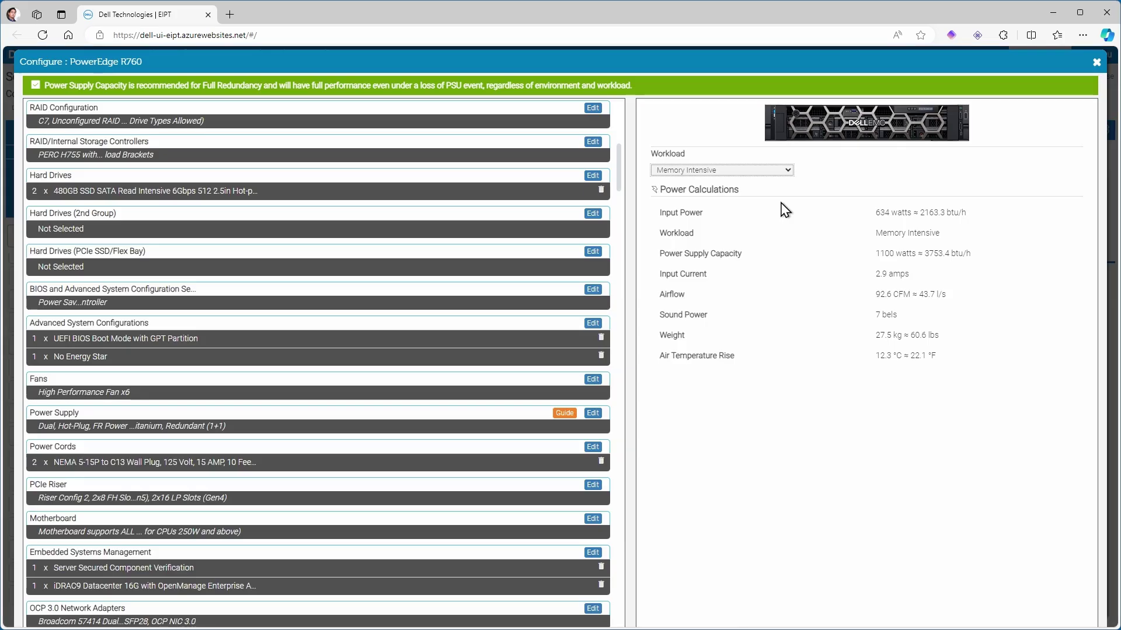
pyautogui.click(787, 172)
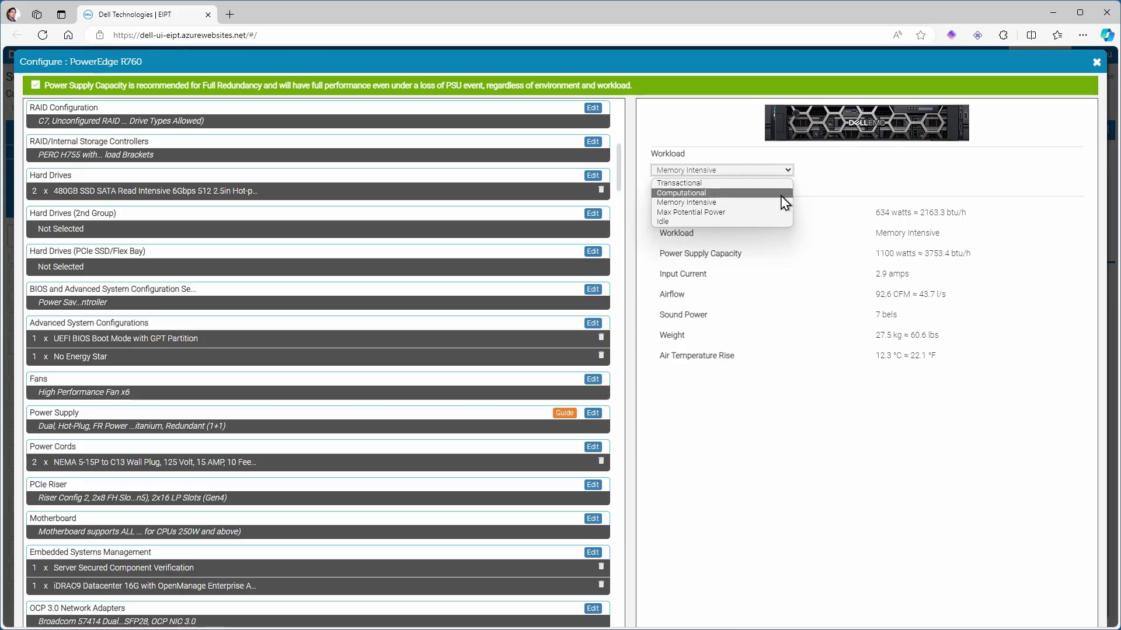
pyautogui.click(780, 222)
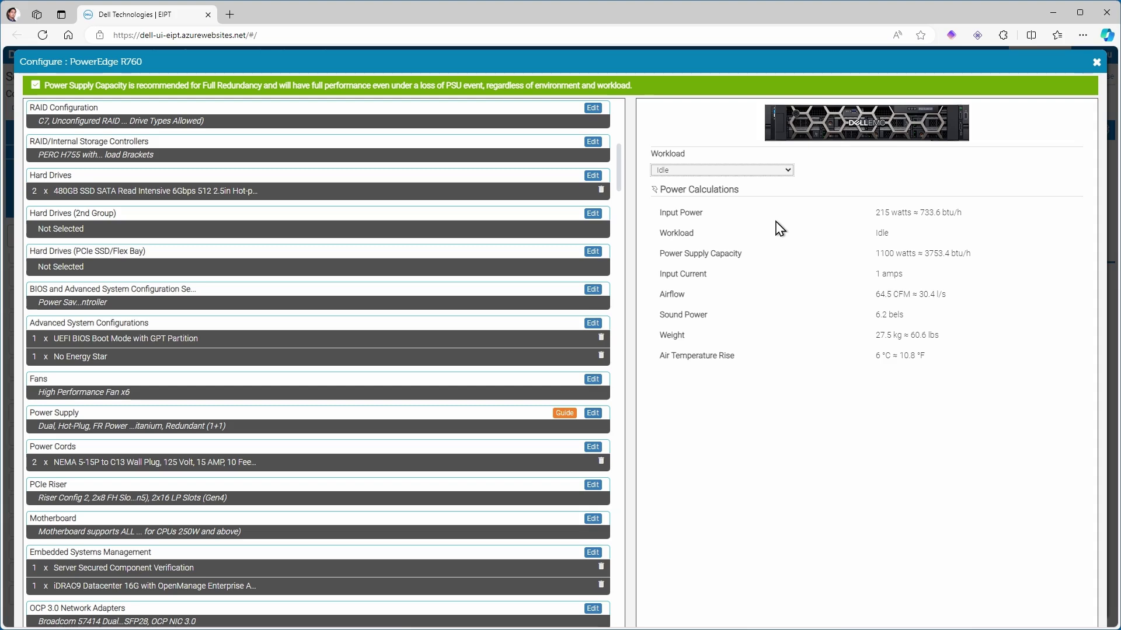
pyautogui.click(1096, 62)
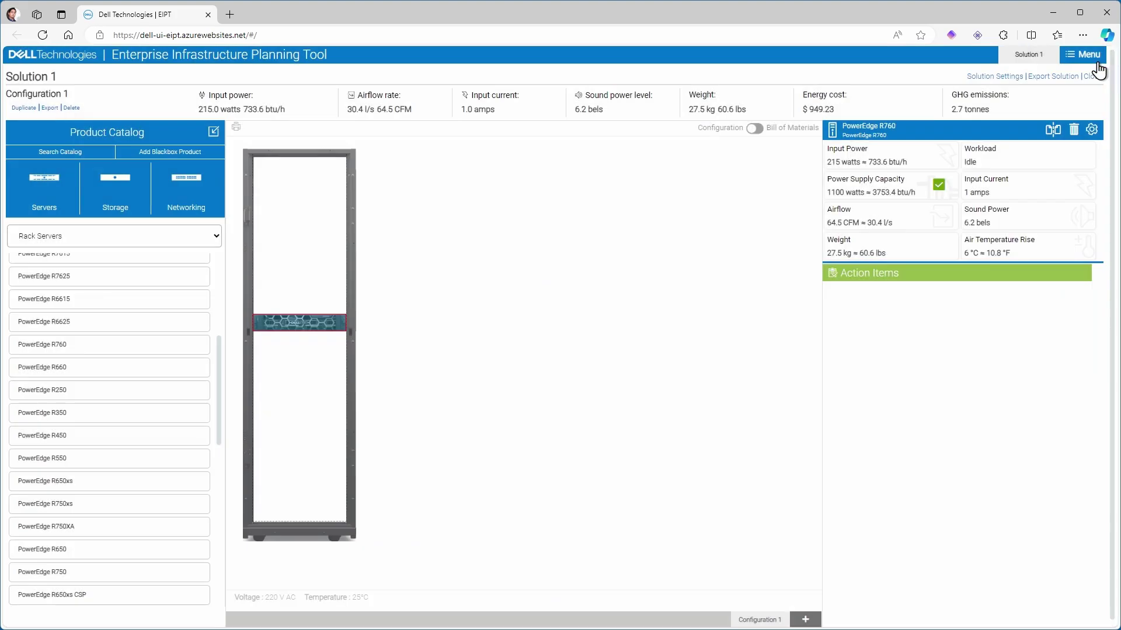
# Place an MX7000 Blade Chassis from the MX7000 catalog above the R760 and open its settings
pyautogui.click(215, 241)
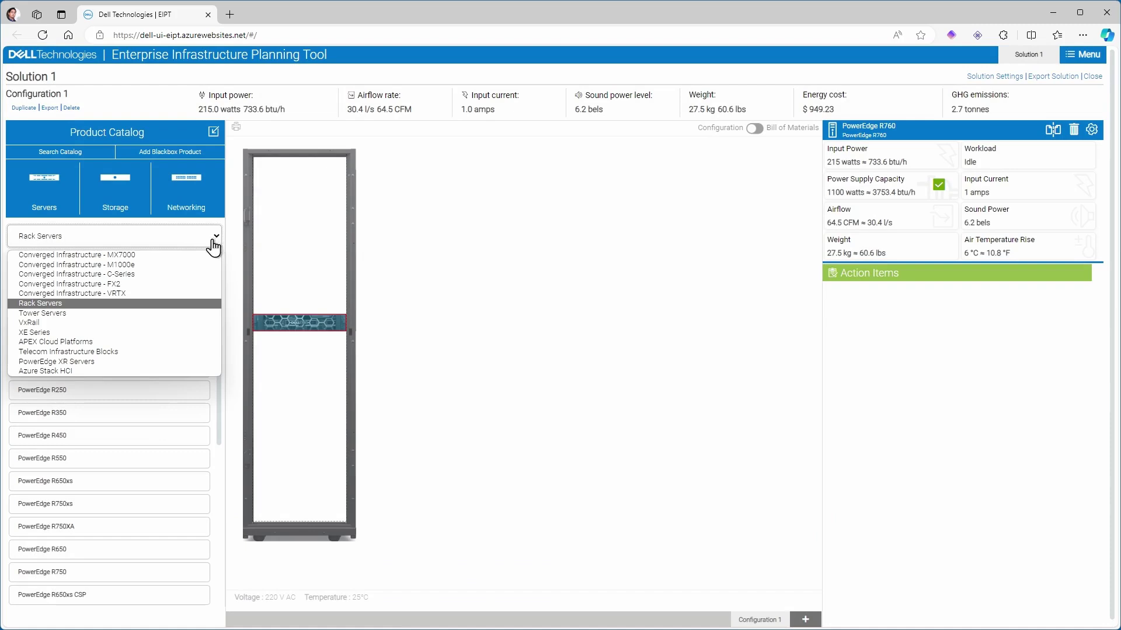
pyautogui.click(208, 255)
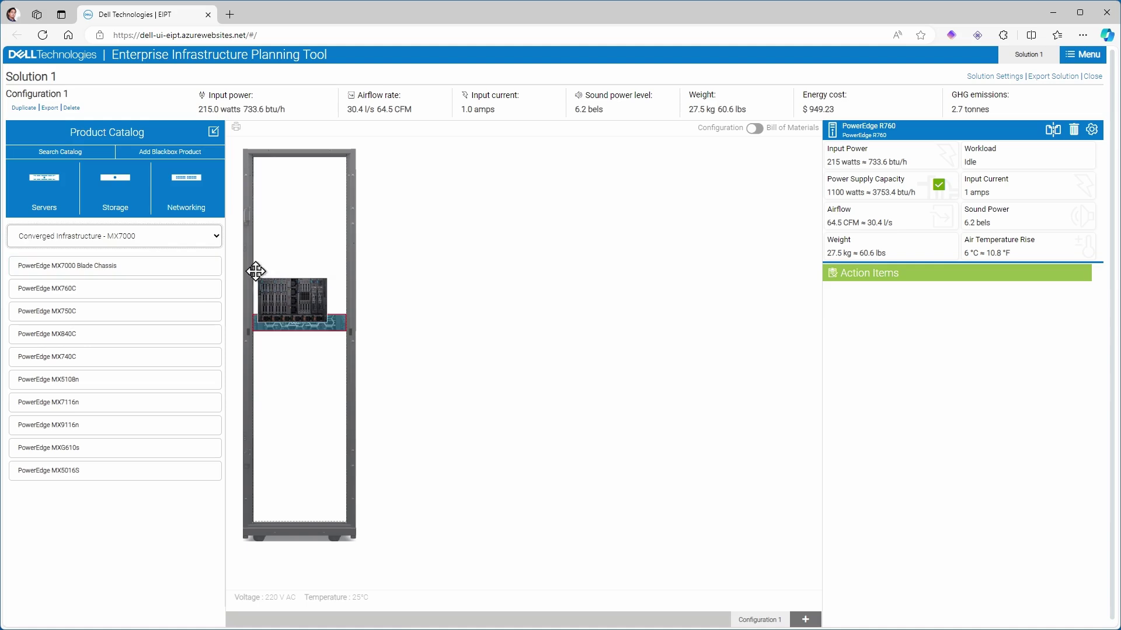
pyautogui.moveTo(255, 270); pyautogui.dragTo(287, 309)
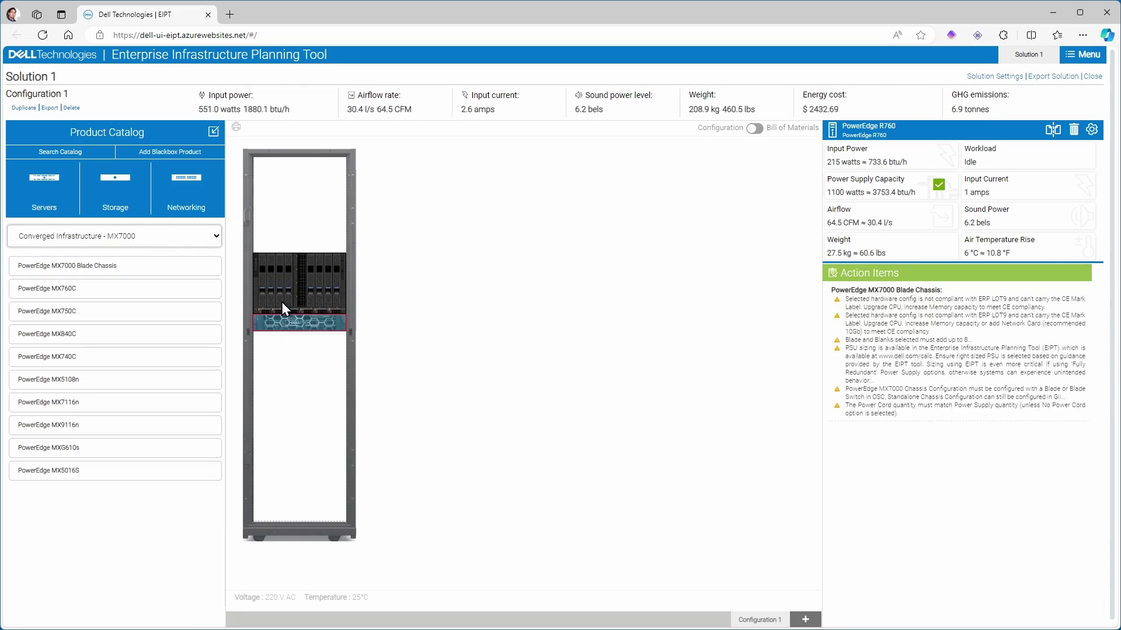
pyautogui.click(288, 294)
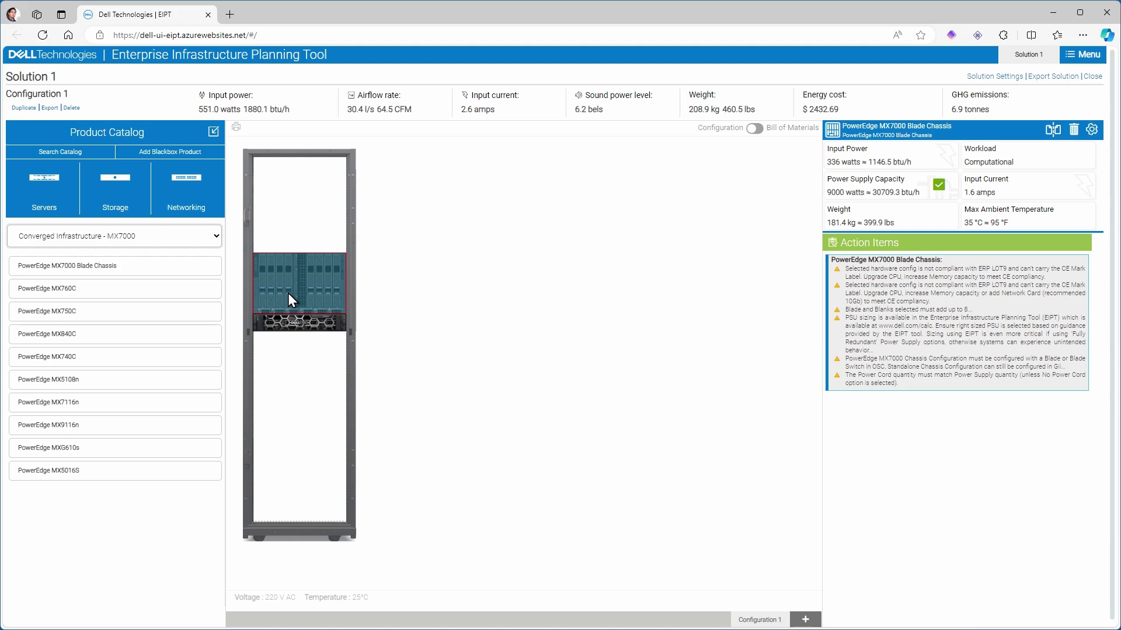
pyautogui.click(1091, 130)
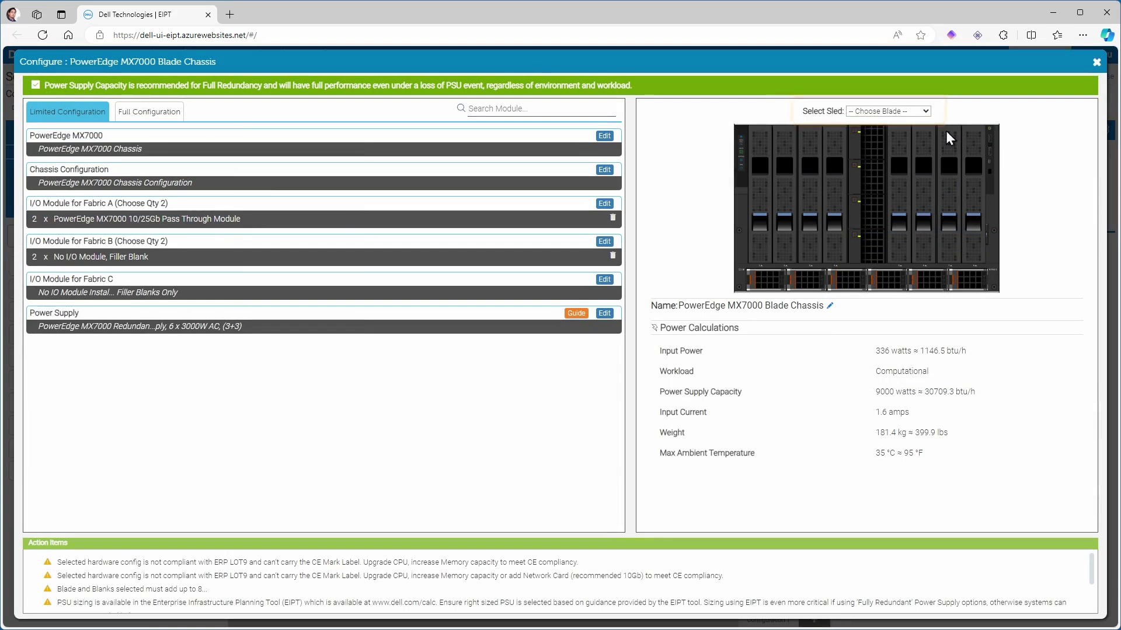
# Add two PowerEdge MX760C sleds to the chassis and optimize them into slots 2 and 7
pyautogui.click(926, 113)
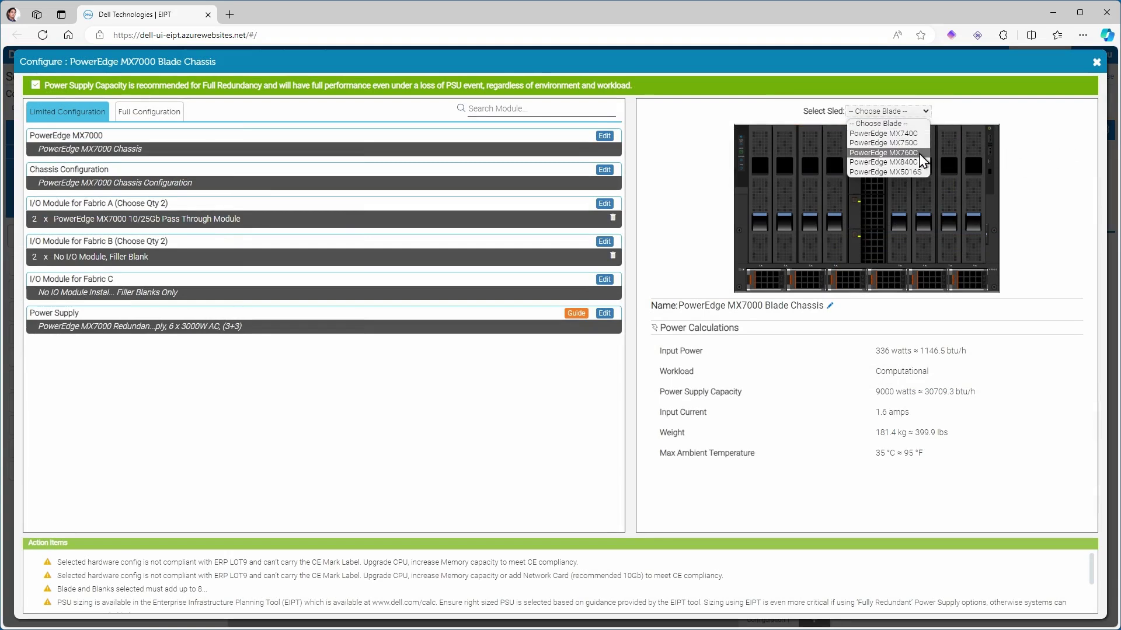
pyautogui.click(919, 152)
pyautogui.click(938, 114)
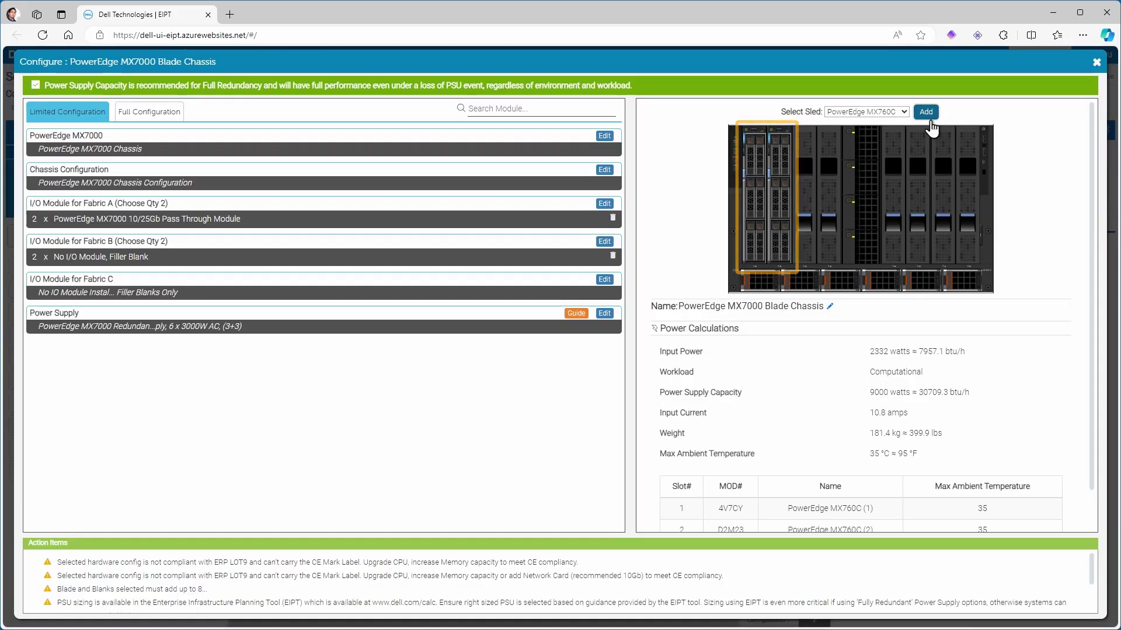
pyautogui.click(830, 307)
pyautogui.press('Return')
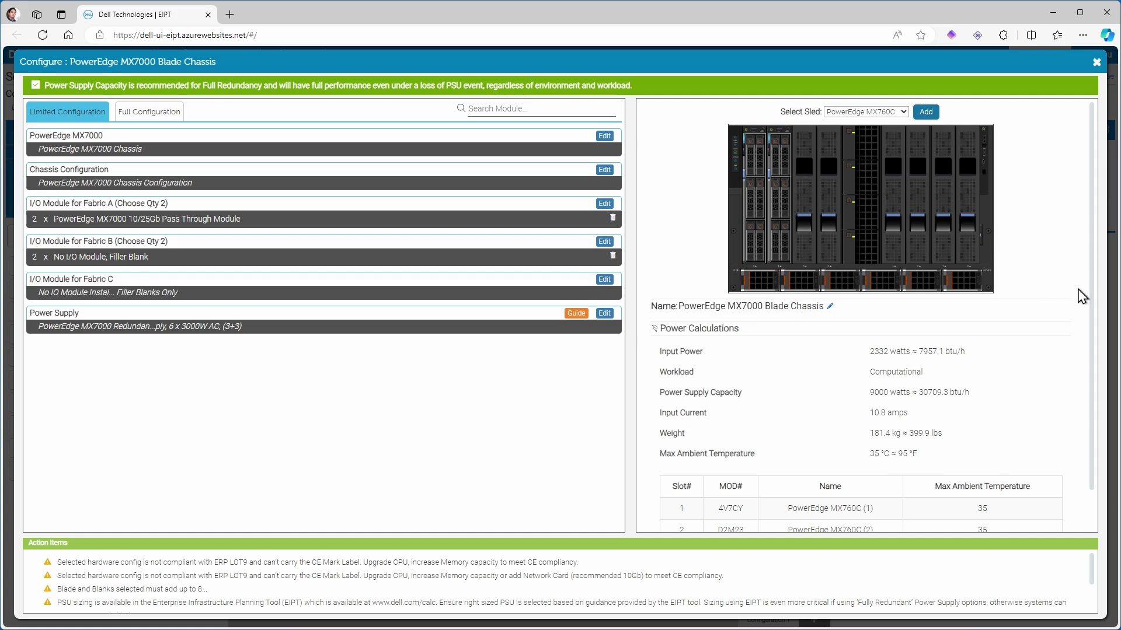
pyautogui.scroll(-1, 1086, 315)
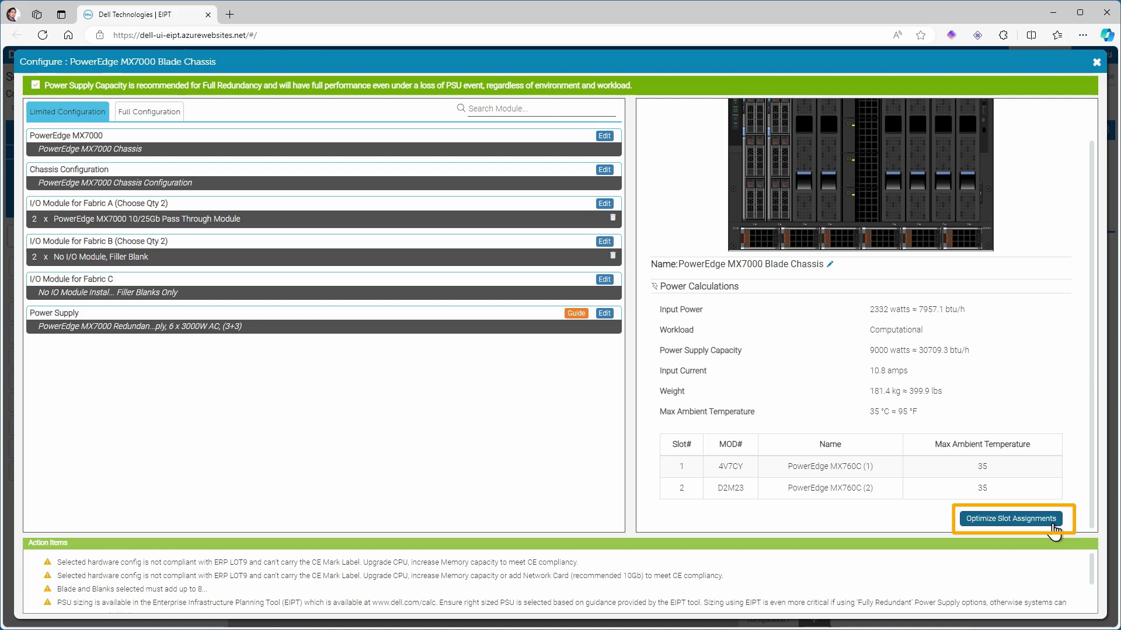
pyautogui.click(1053, 523)
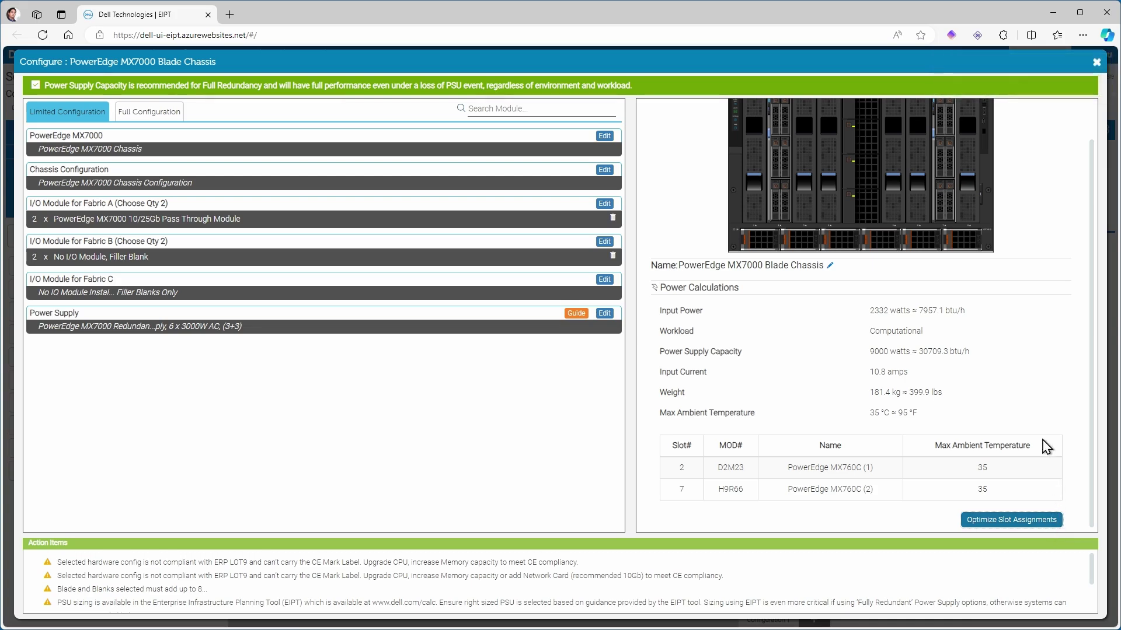
pyautogui.scroll(1, 1047, 446)
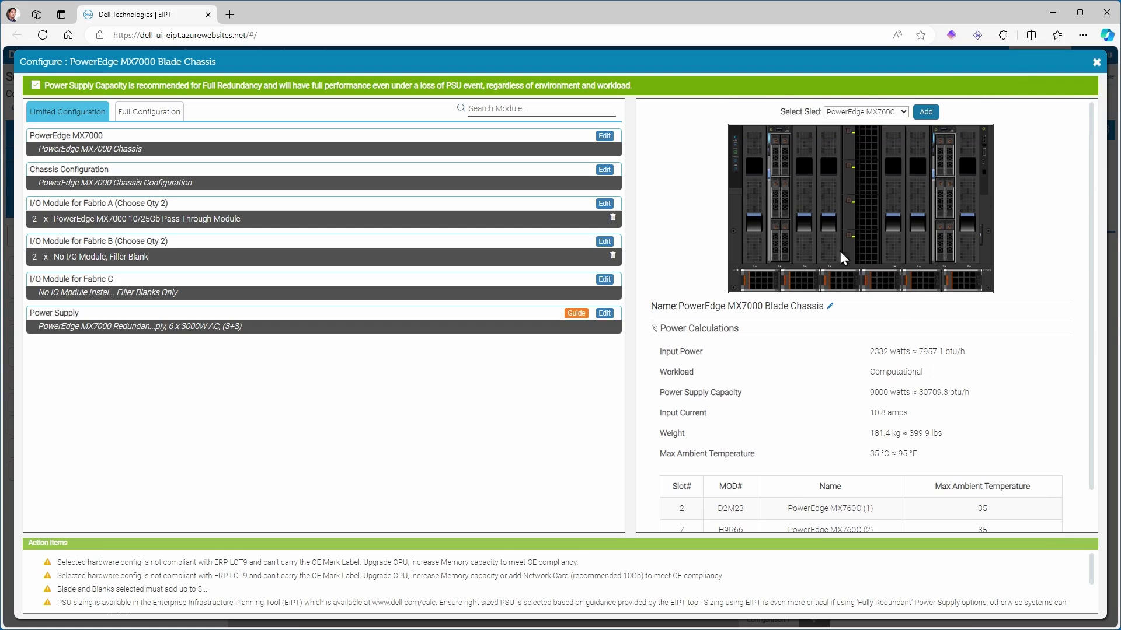
# Give the slot 2 MX760C sled a Transactional workload with 80% CPU loading
pyautogui.click(782, 198)
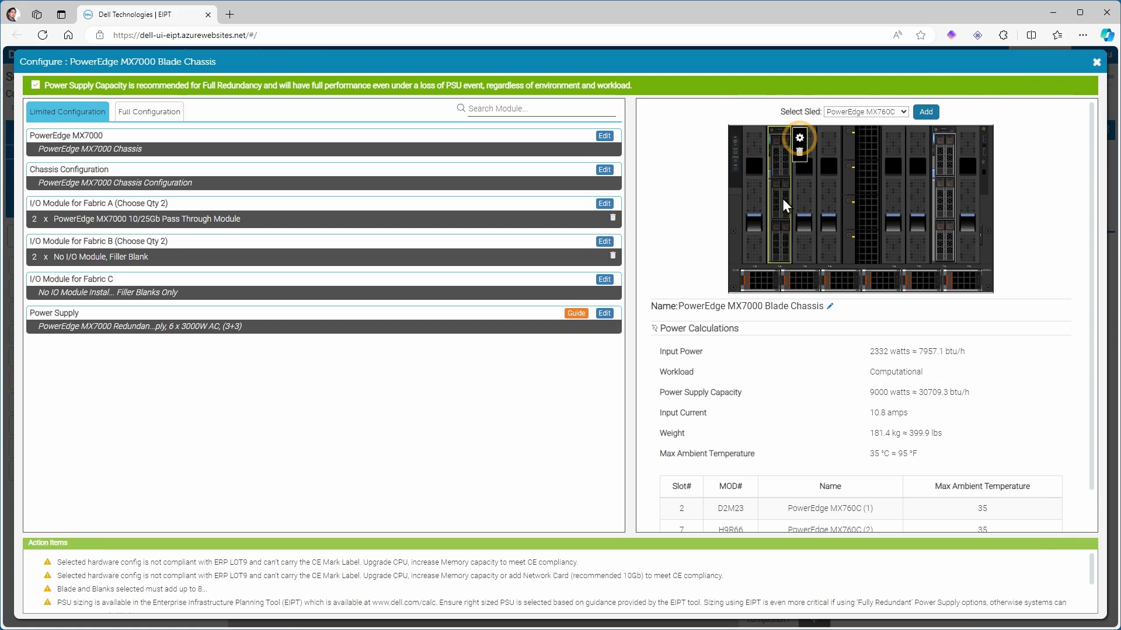
pyautogui.click(801, 140)
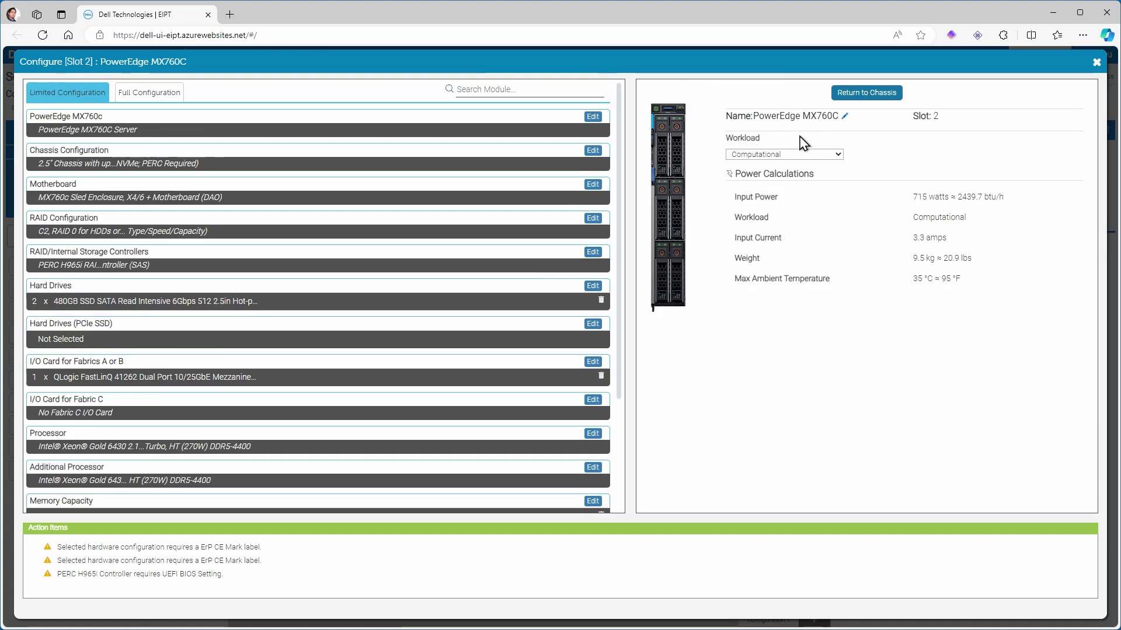
pyautogui.click(175, 96)
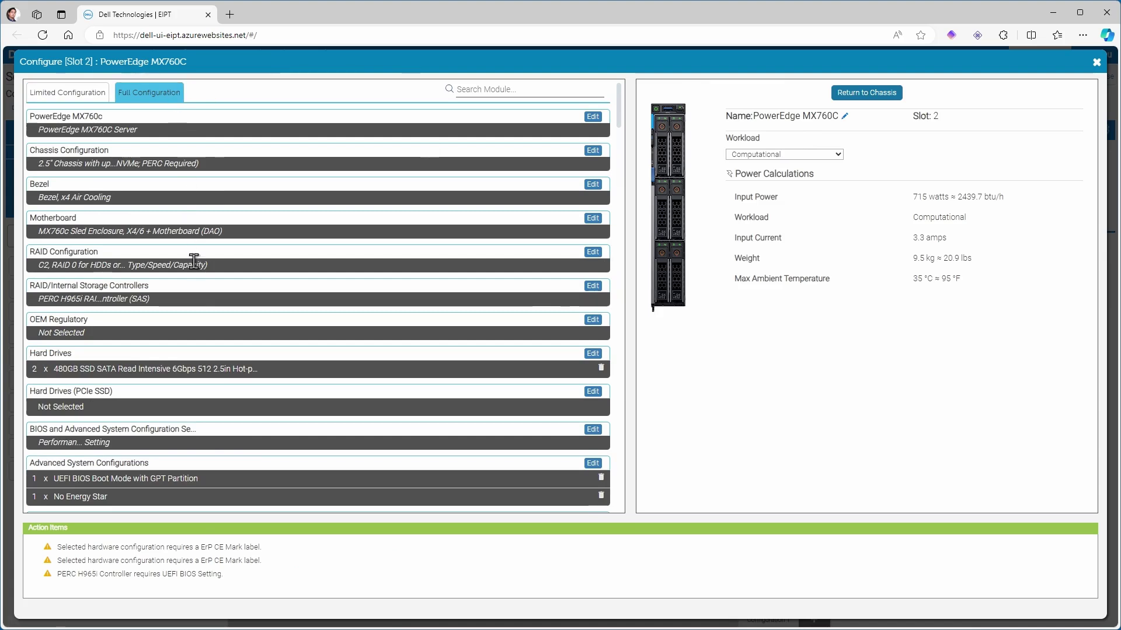
pyautogui.scroll(-6, 588, 368)
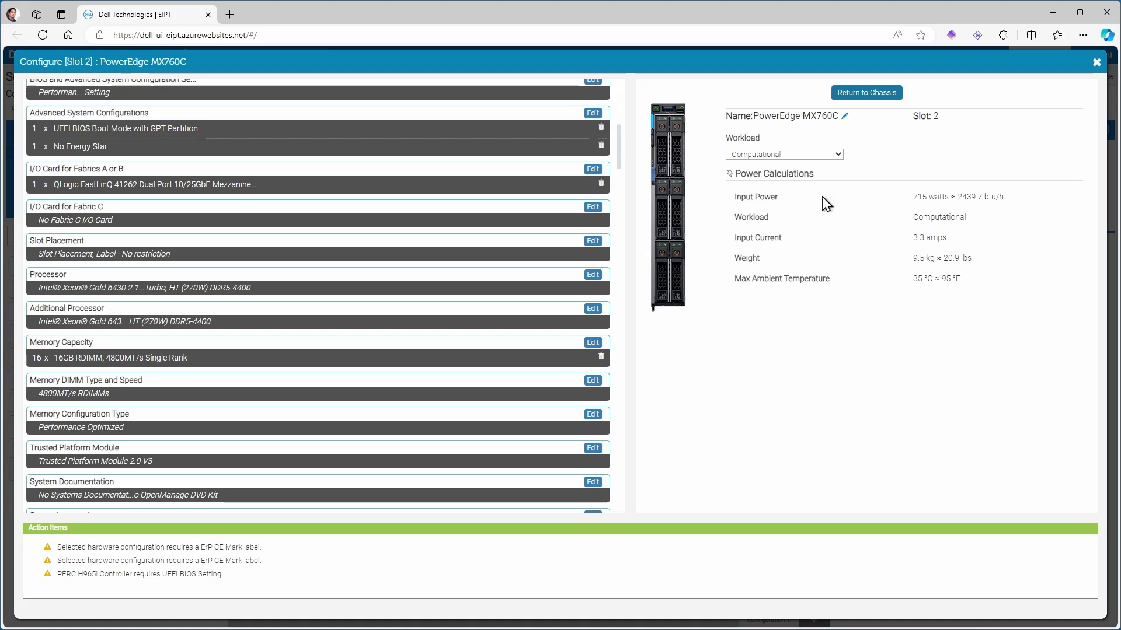
pyautogui.click(839, 154)
pyautogui.click(838, 175)
pyautogui.click(956, 154)
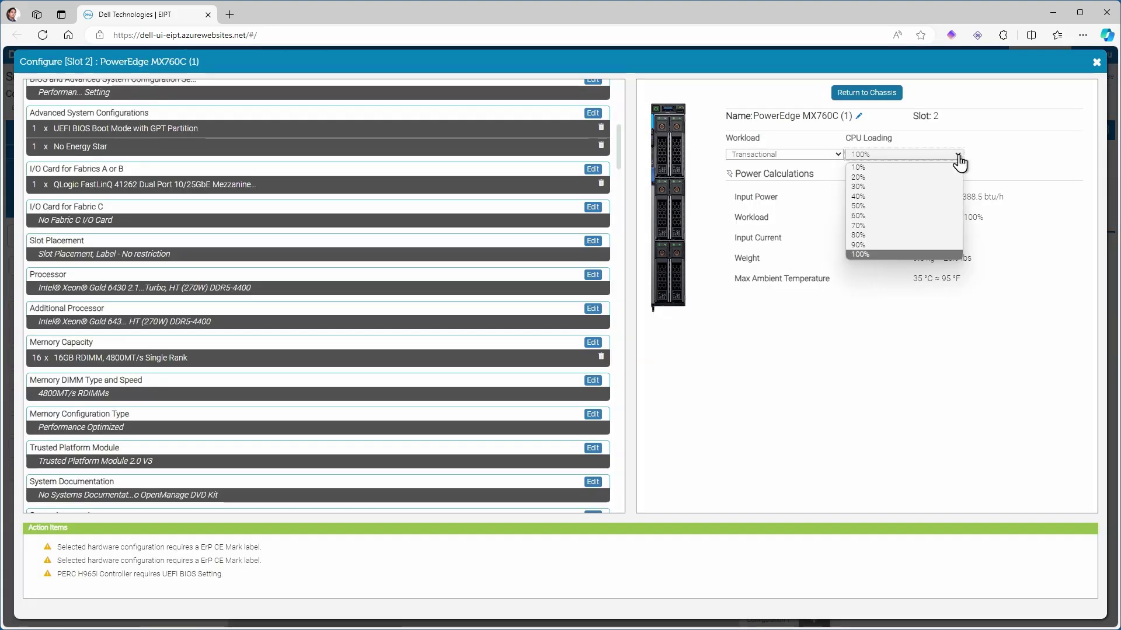
pyautogui.click(940, 236)
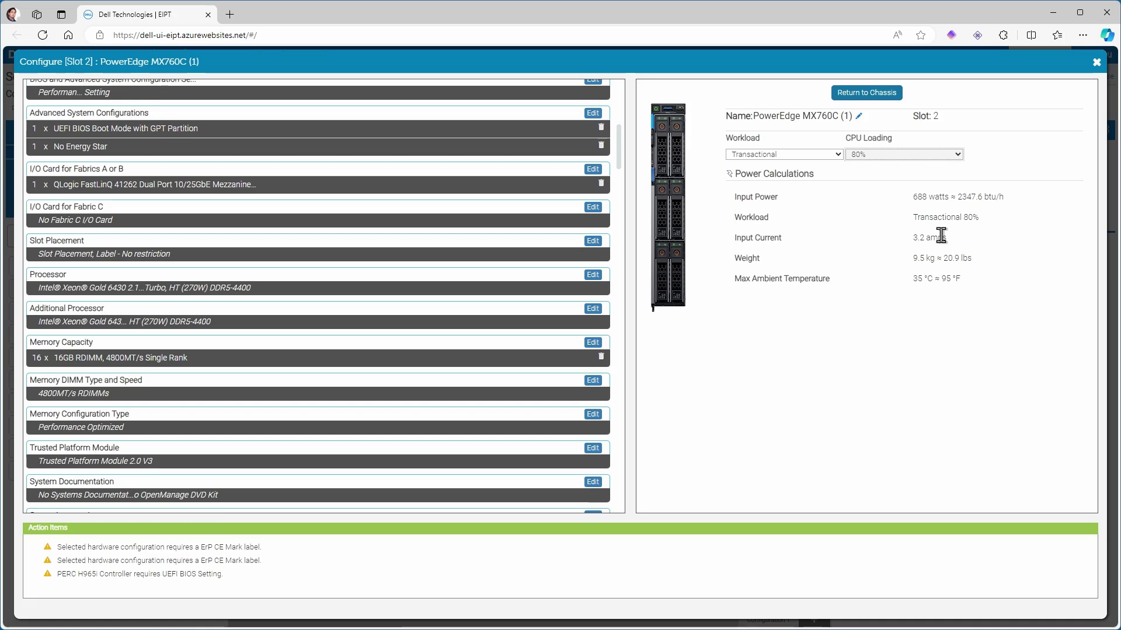
# Close the sled dialog and switch the product catalog to storage
pyautogui.click(1096, 62)
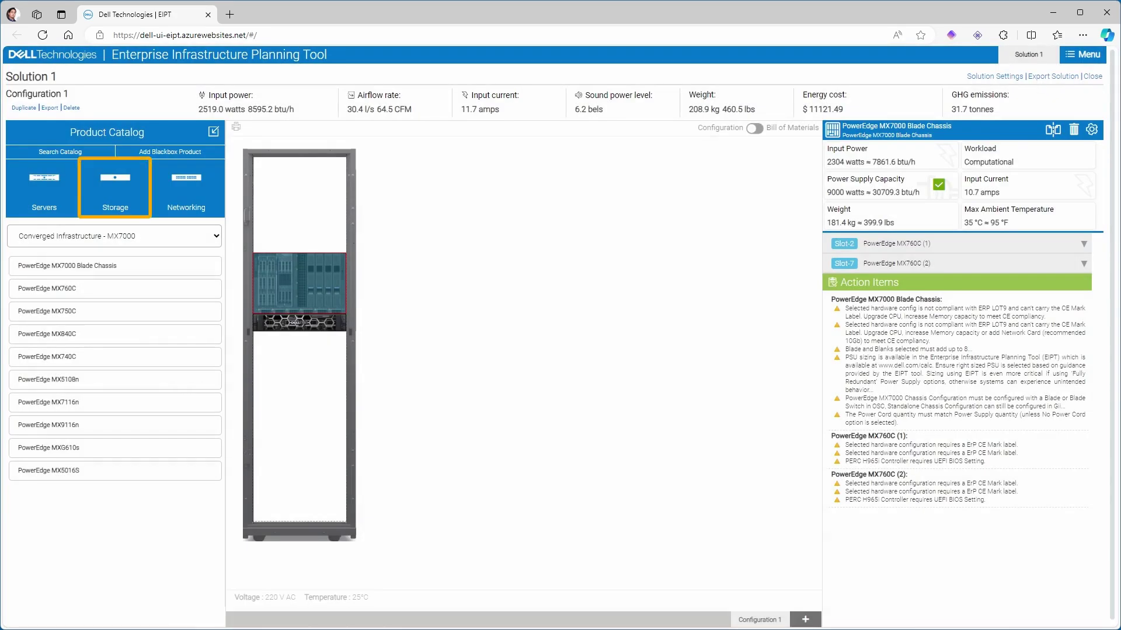
pyautogui.click(120, 197)
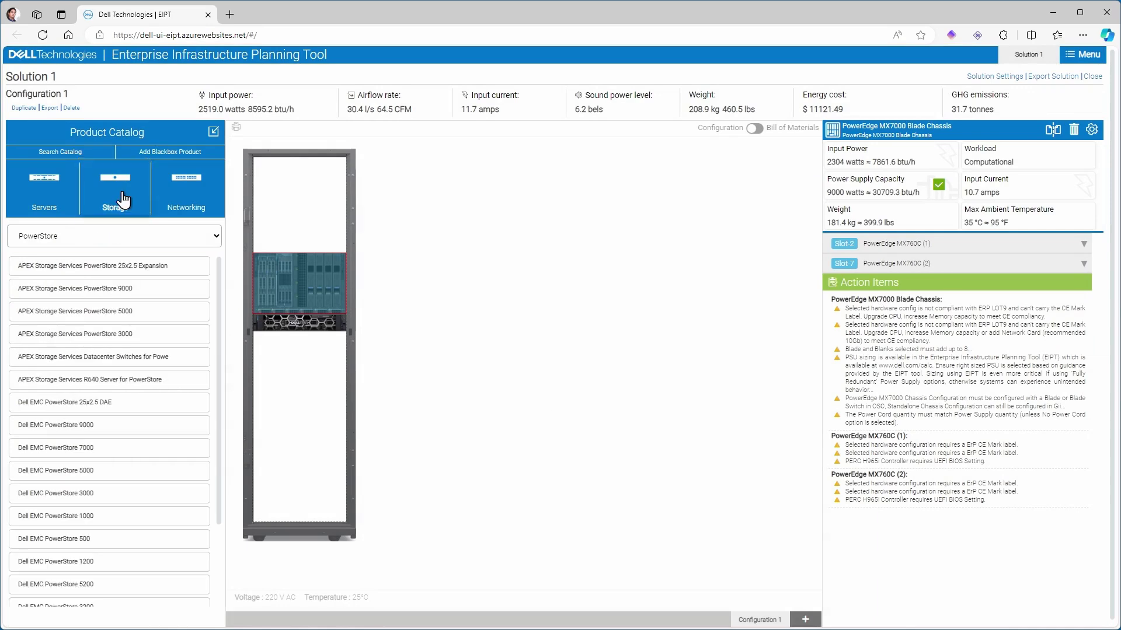
pyautogui.click(214, 241)
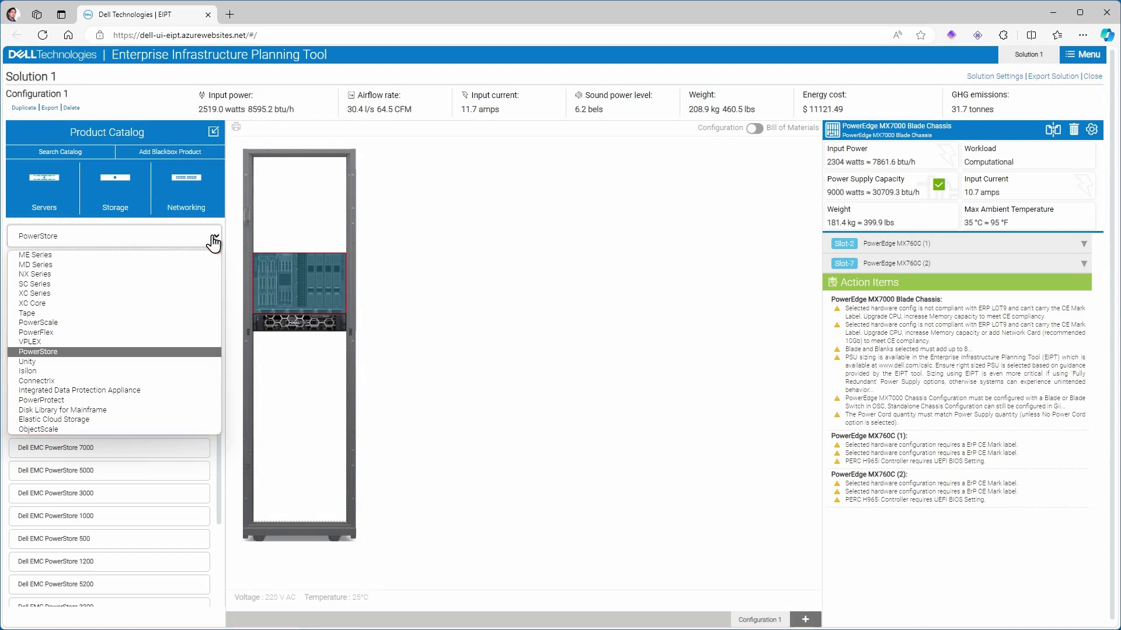
pyautogui.click(215, 241)
# Search for 'PowerStore 3200', place it in the rack below the R760, and select it
pyautogui.click(95, 153)
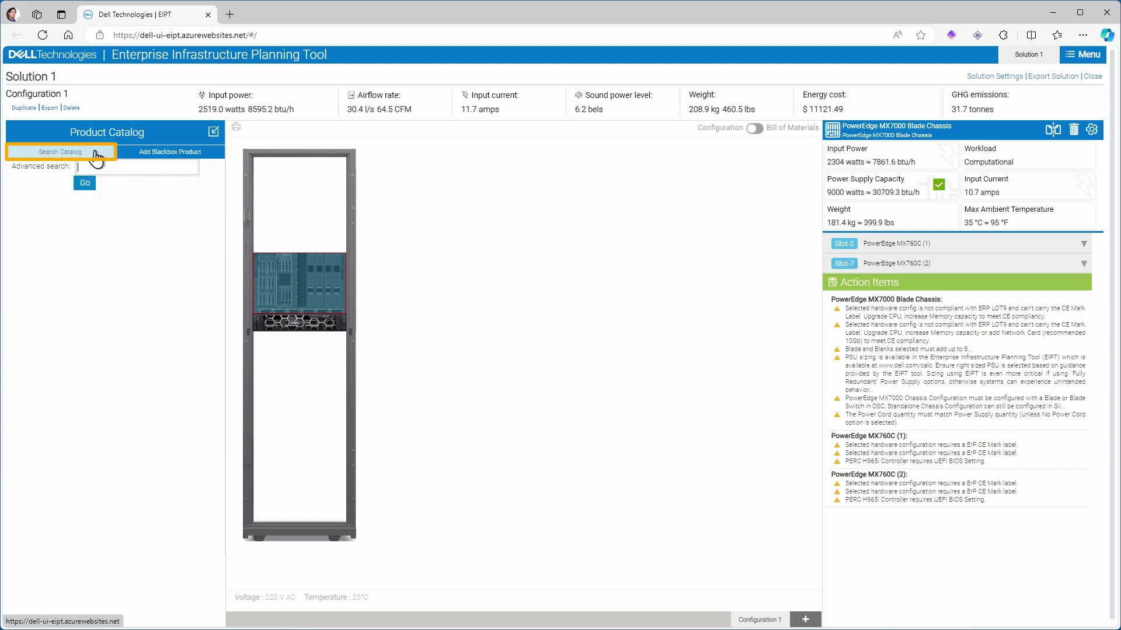
pyautogui.write('PowerSto')
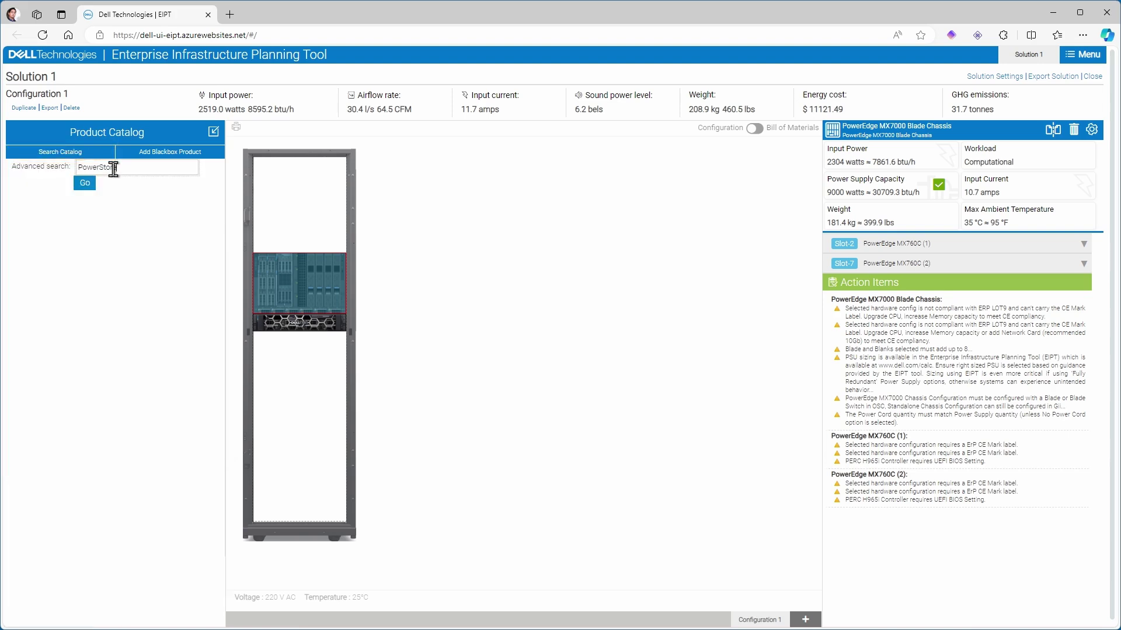
pyautogui.write('re 3200')
pyautogui.click(84, 183)
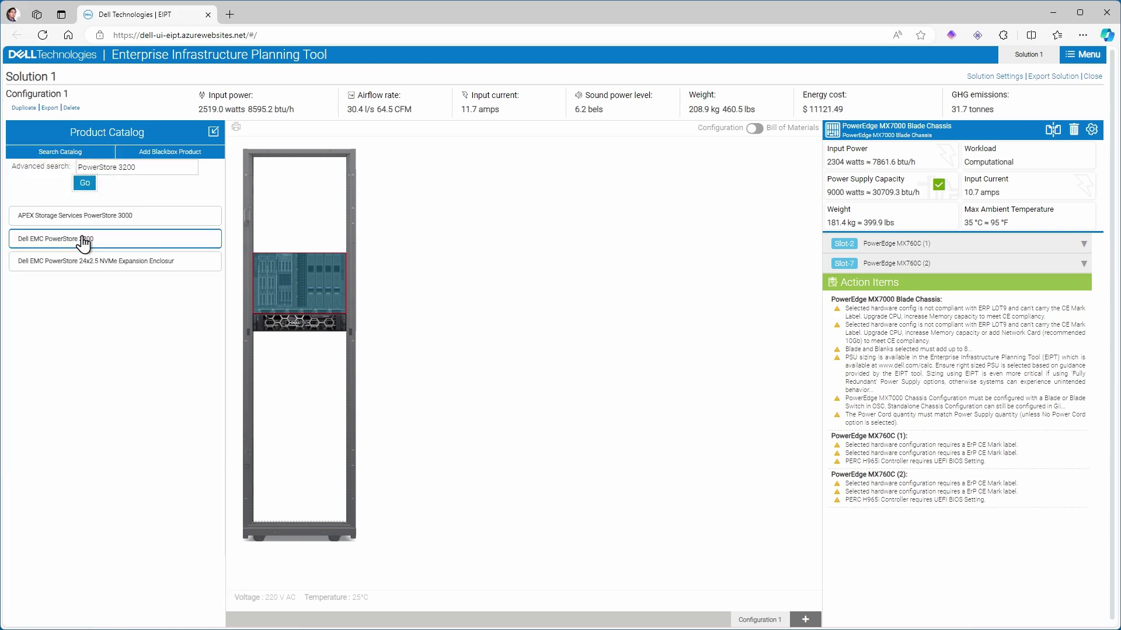
pyautogui.moveTo(84, 242); pyautogui.dragTo(274, 349)
pyautogui.moveTo(210, 263); pyautogui.dragTo(281, 377)
pyautogui.click(313, 346)
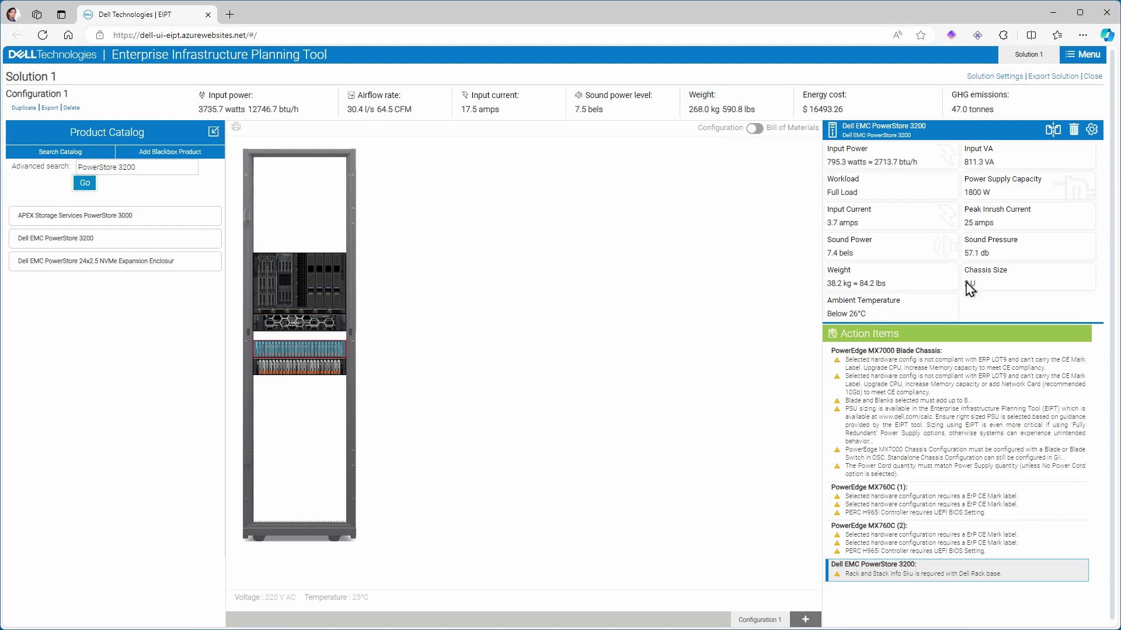
# Keep six 3.84TB NVMe SED NON-FIPS SSDs and a 4:1 DRR ratio for the PowerStore
pyautogui.click(1091, 132)
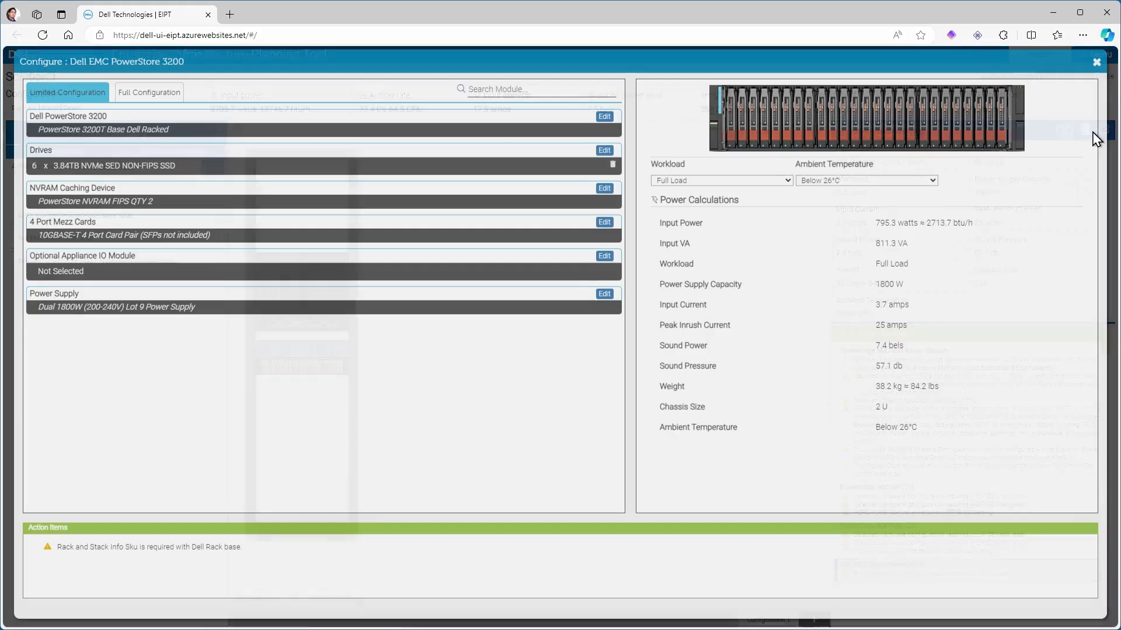
pyautogui.click(604, 150)
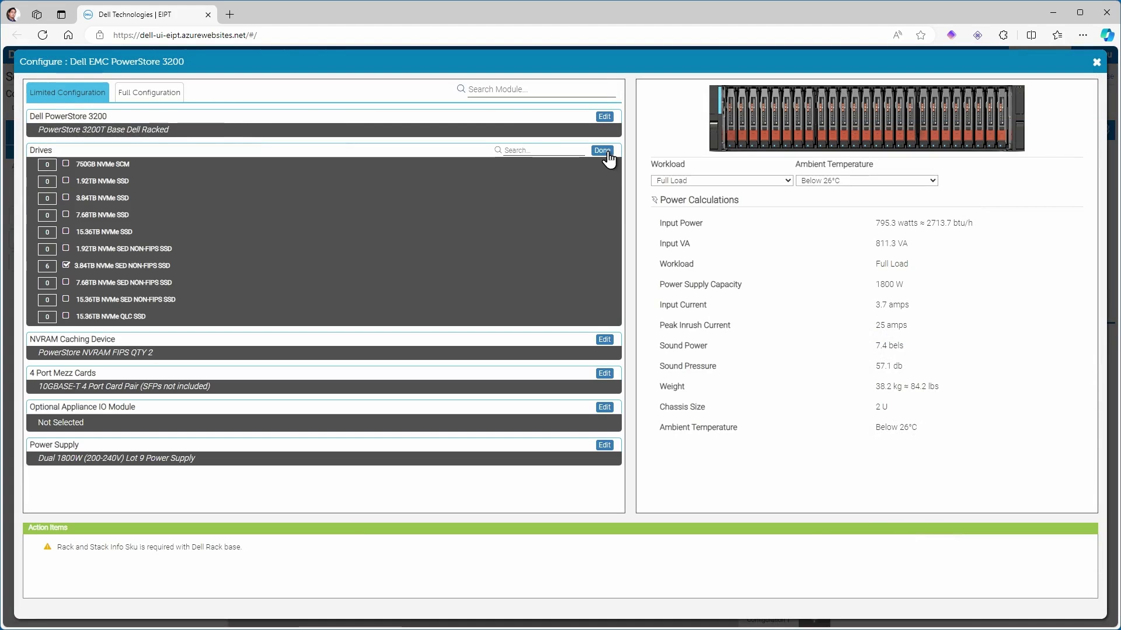
pyautogui.click(602, 151)
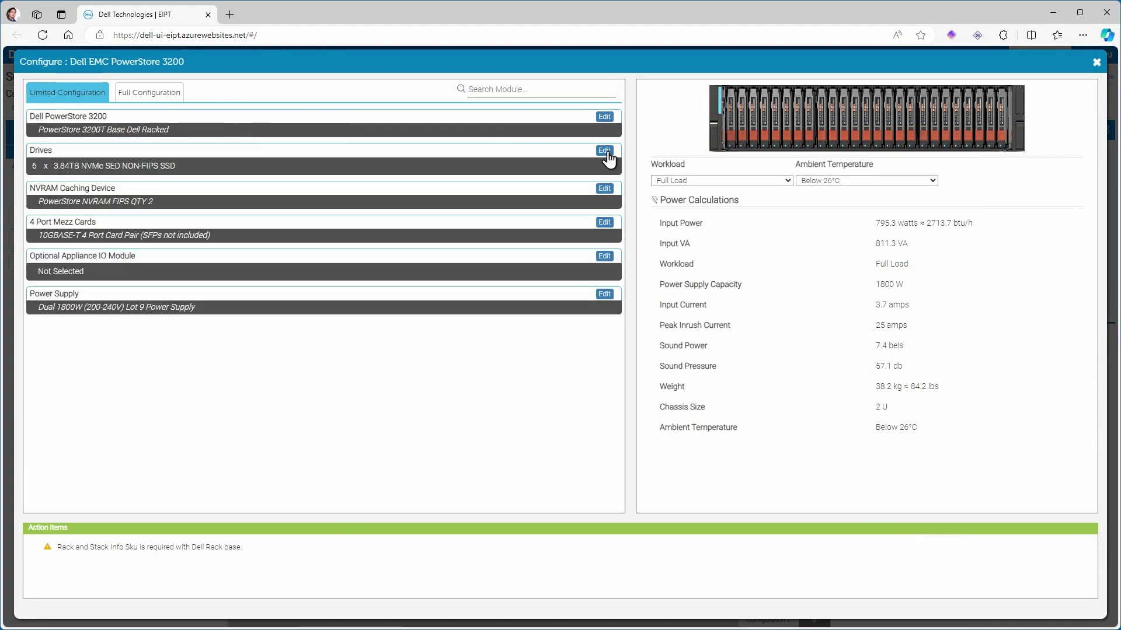
pyautogui.click(175, 95)
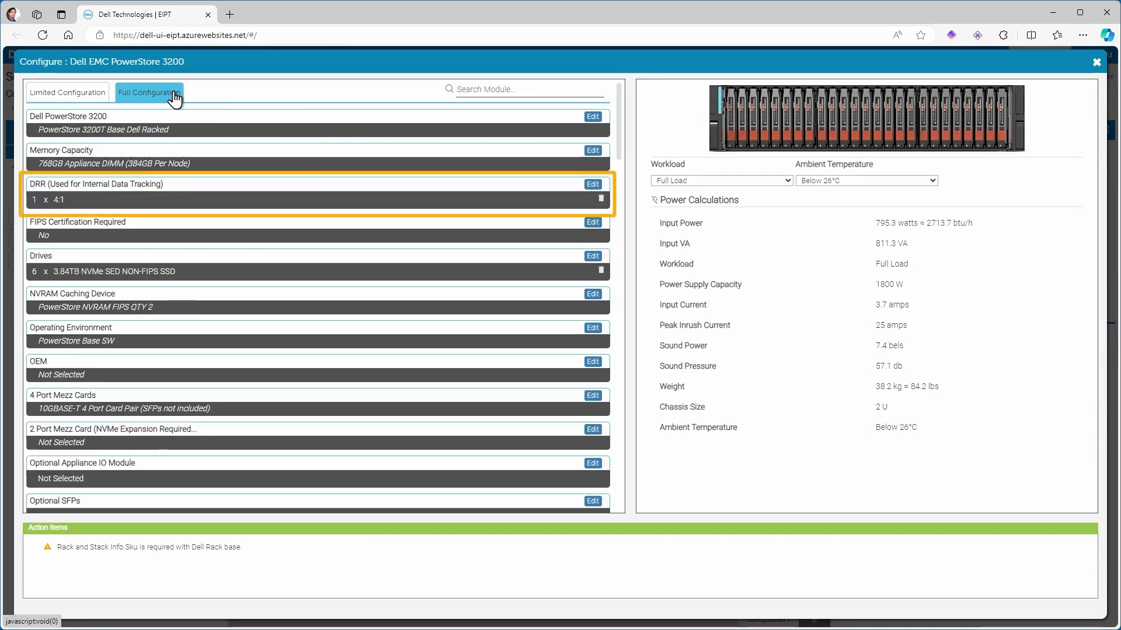
pyautogui.click(593, 184)
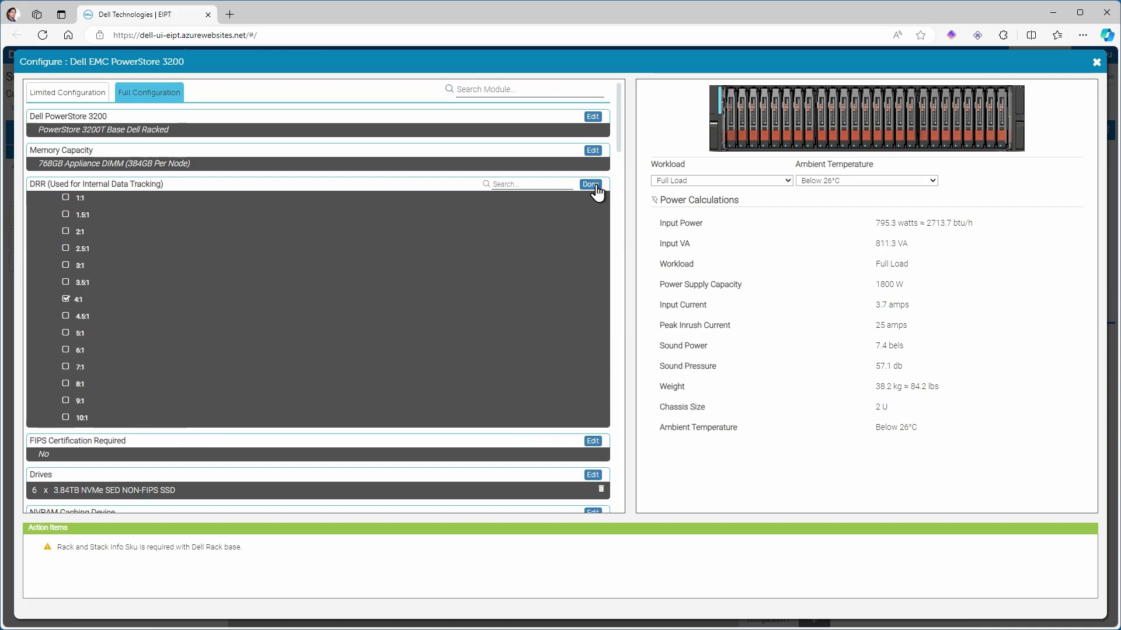
pyautogui.click(591, 184)
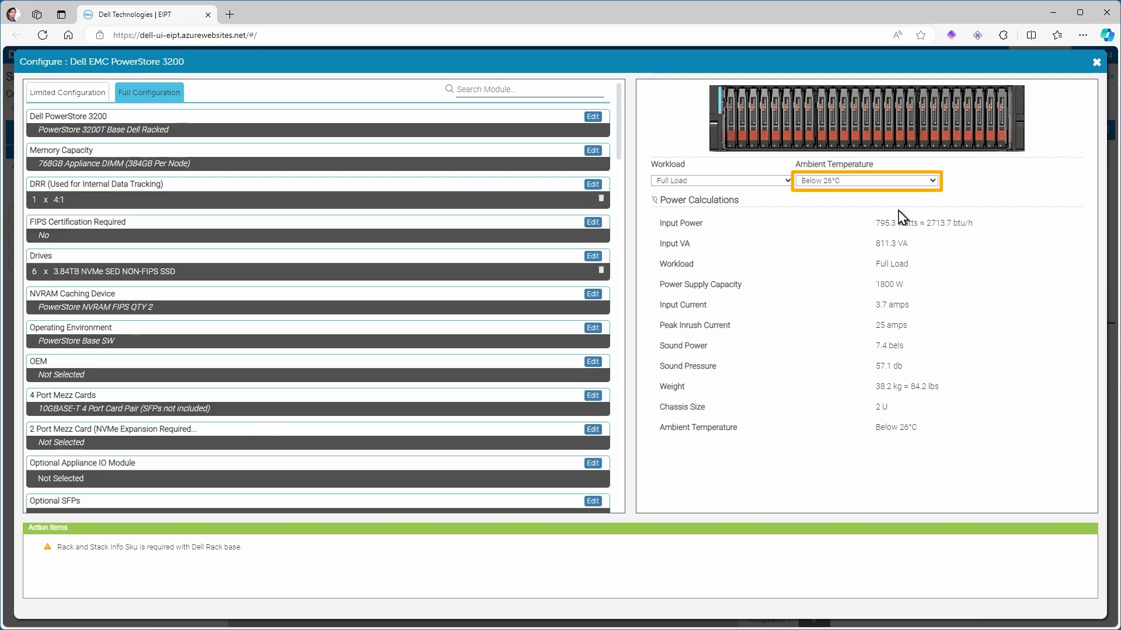
# Set the PowerStore ambient temperature to Above 35°C and close its configuration
pyautogui.click(933, 182)
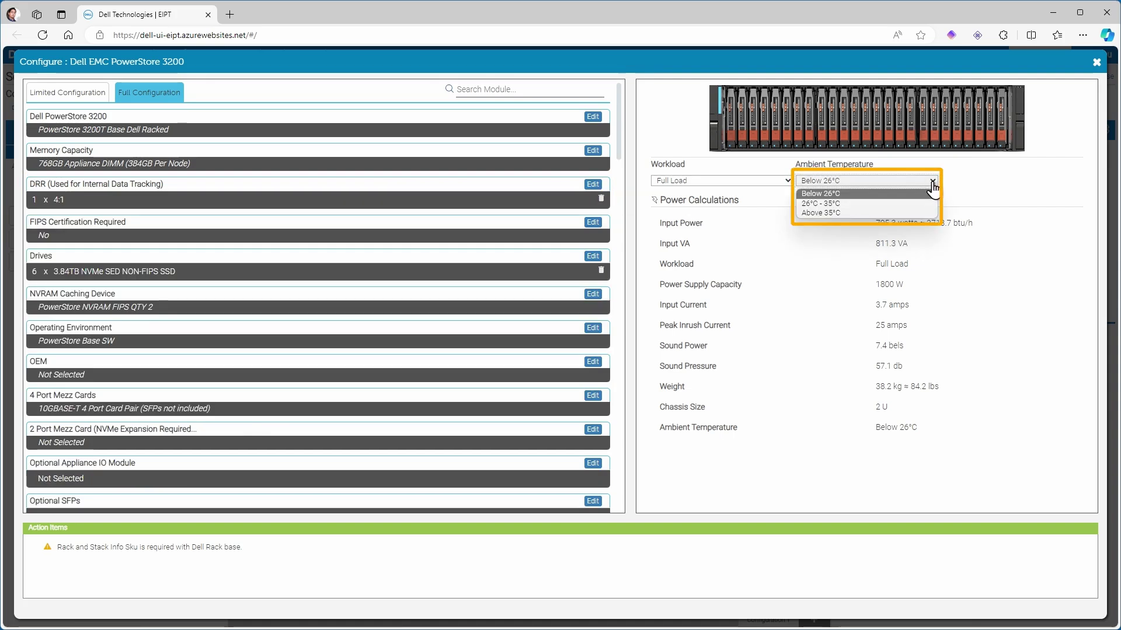
pyautogui.click(927, 219)
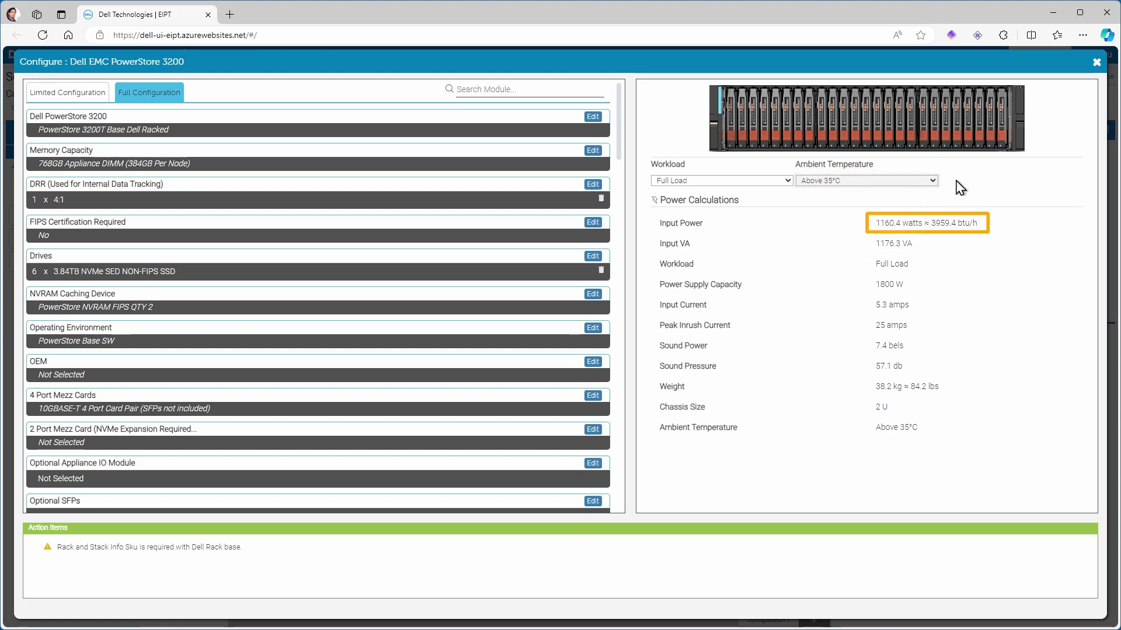
pyautogui.click(1096, 64)
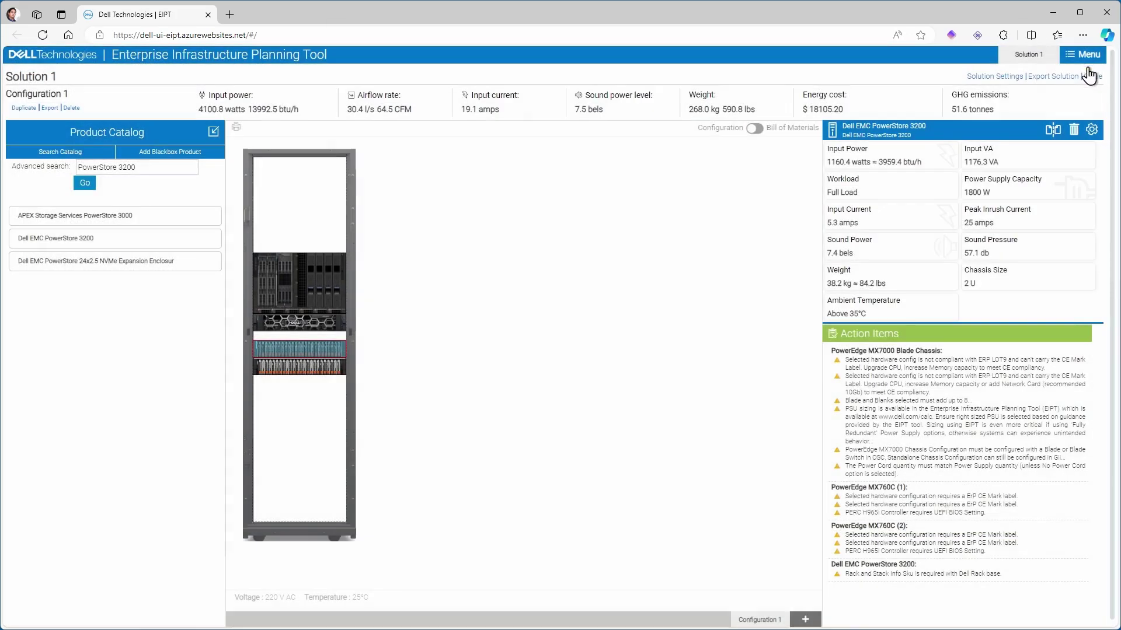
# Set the PowerStore 24x2.5 NVMe Expansion Enclosure's drives to ten 1.92TB NVMe SSDs
pyautogui.click(338, 369)
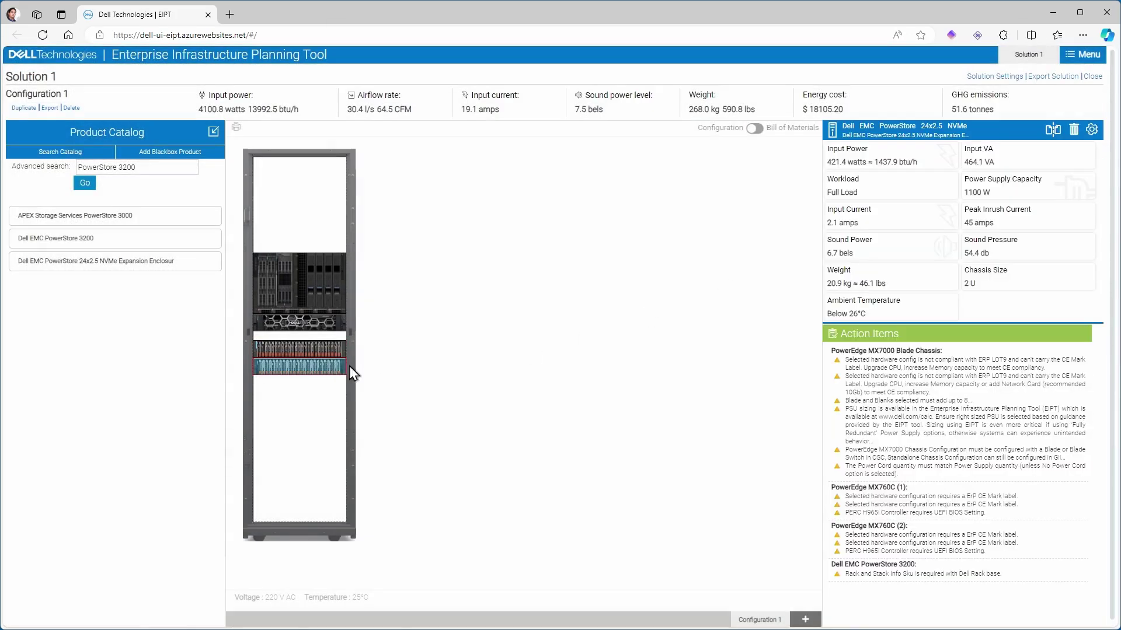
pyautogui.click(1092, 130)
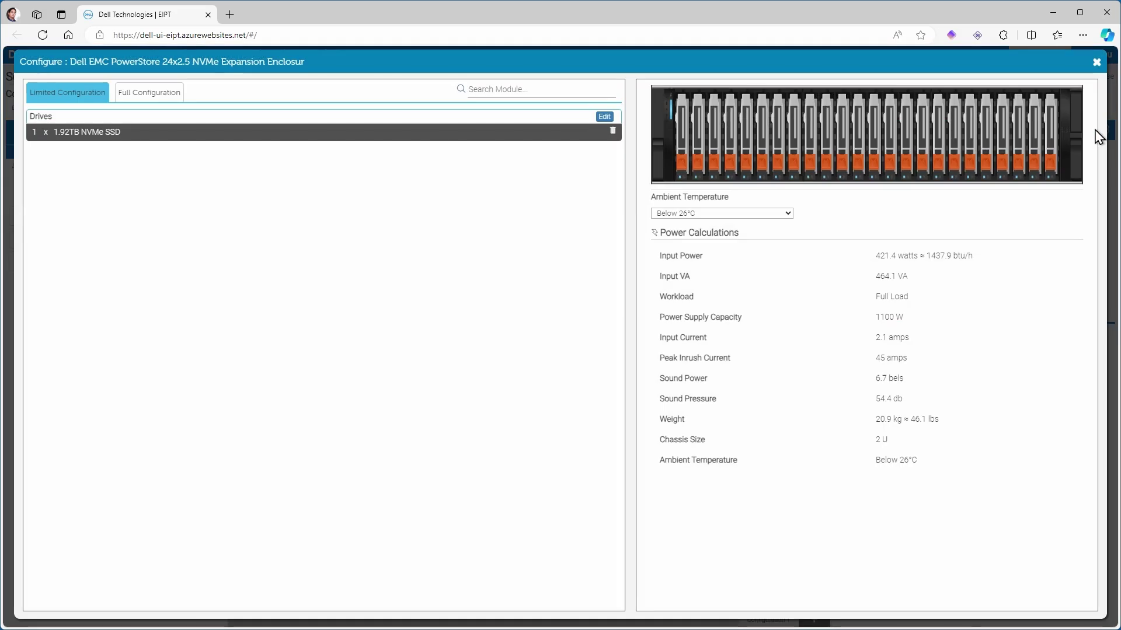
pyautogui.click(605, 117)
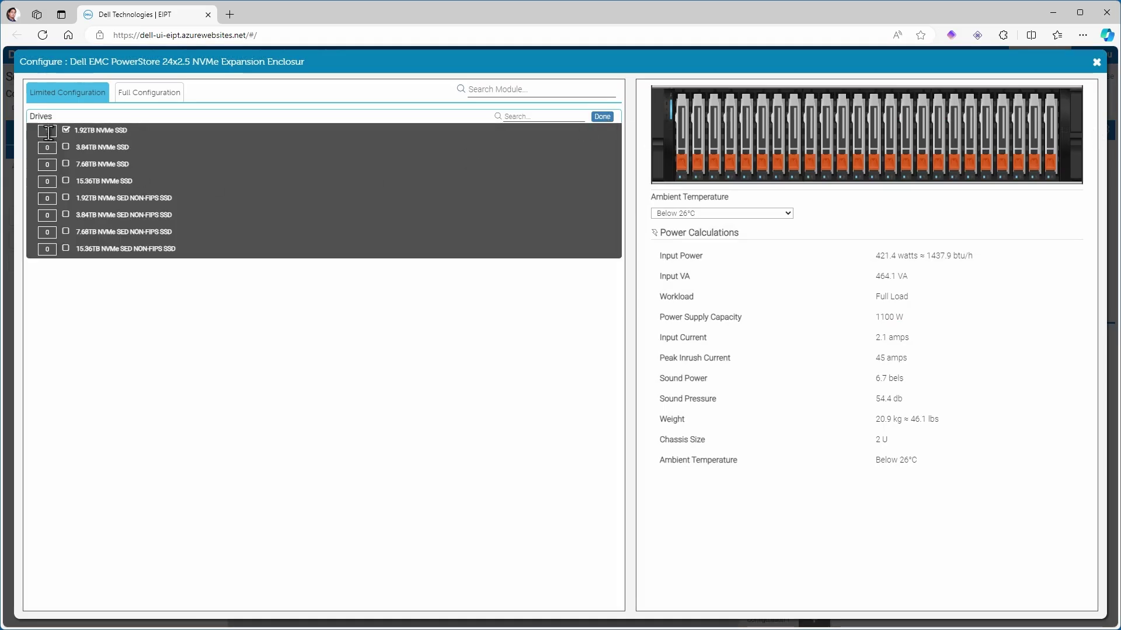
pyautogui.write('1')
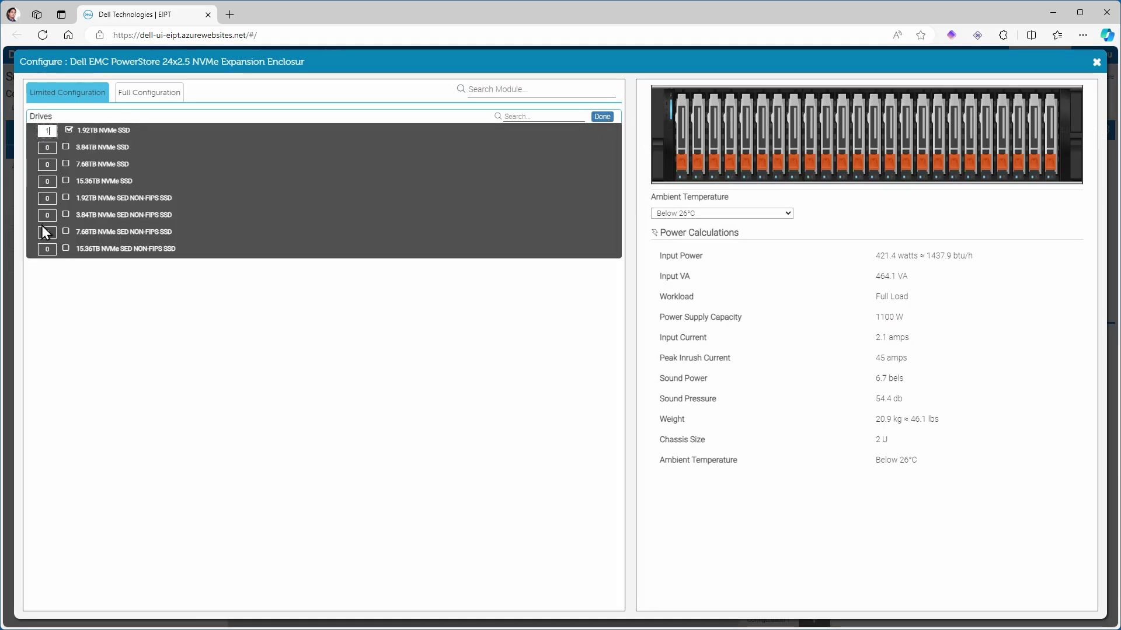
pyautogui.write('0')
pyautogui.click(602, 118)
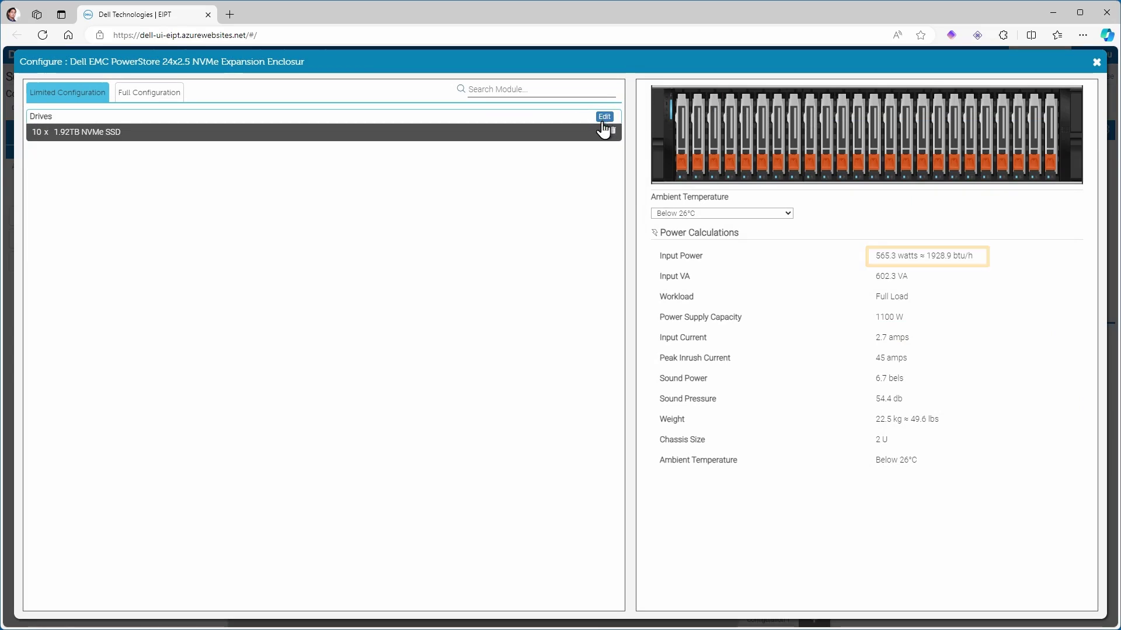
pyautogui.click(1096, 62)
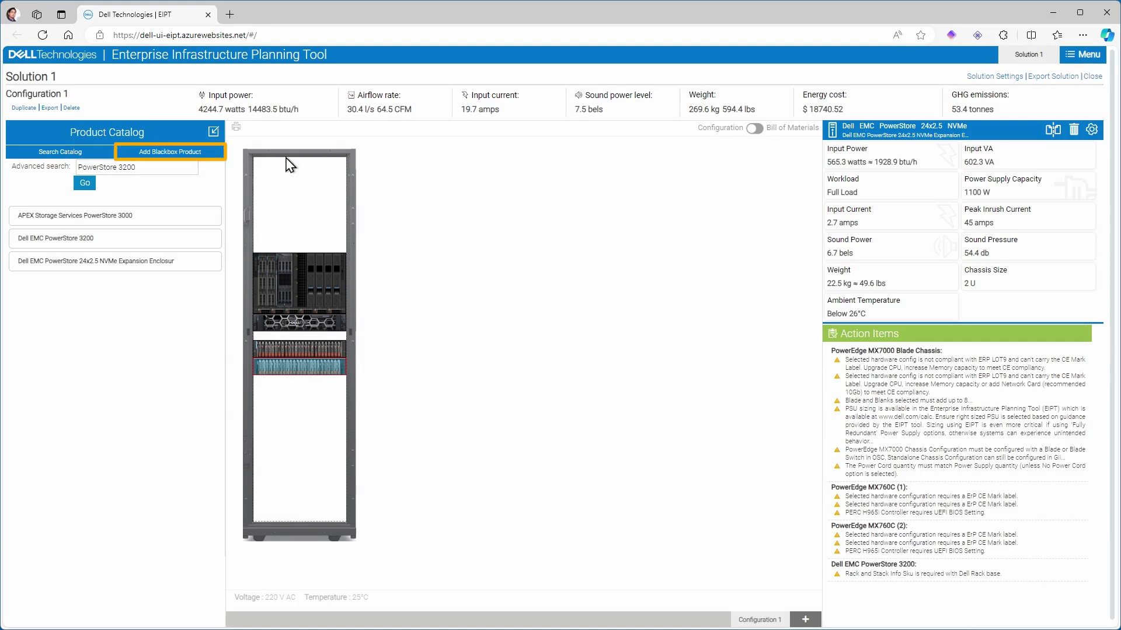
# Add a blackbox product named 'Test Machine', 4U in size, drawing 500 watts
pyautogui.click(205, 154)
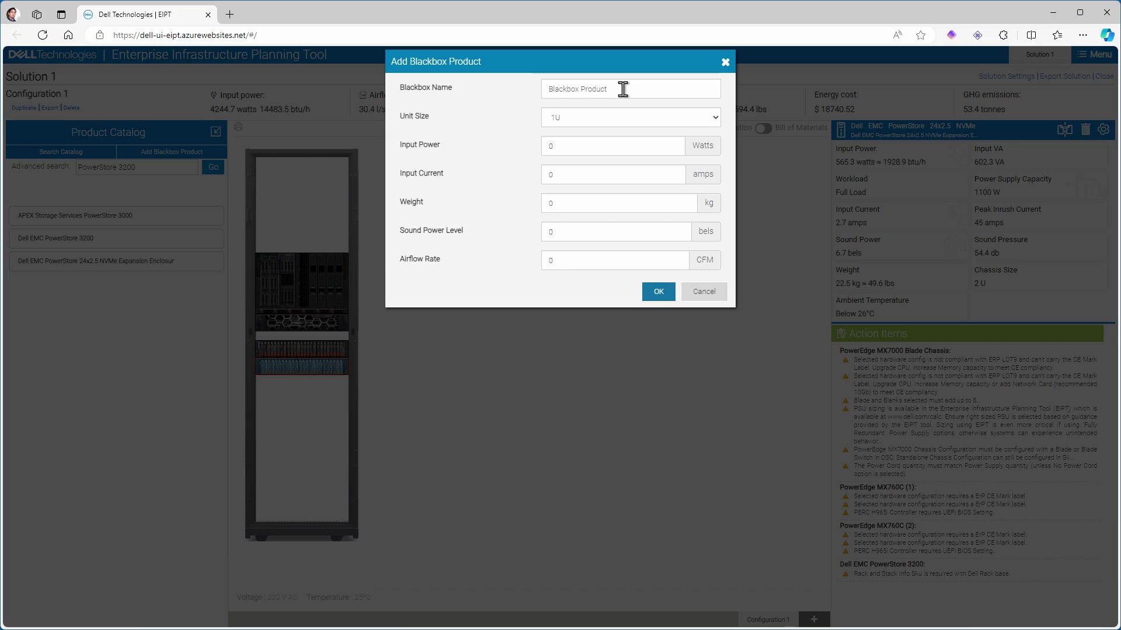
pyautogui.click(623, 89)
pyautogui.write('Test Machine')
pyautogui.click(628, 117)
pyautogui.click(631, 163)
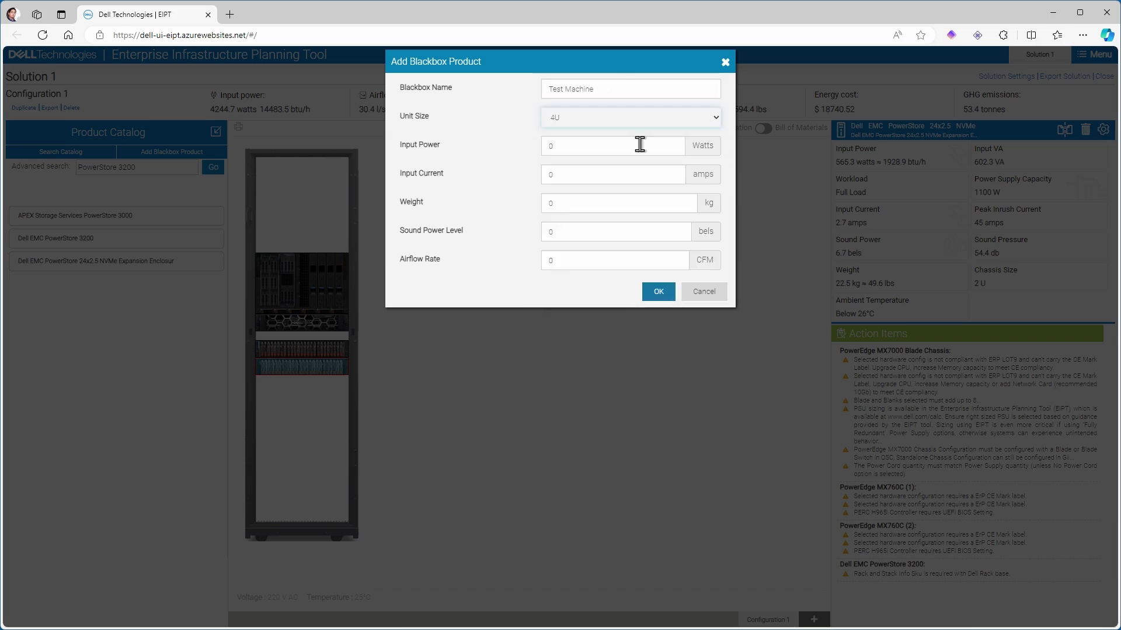
pyautogui.click(641, 146)
pyautogui.write('500')
pyautogui.click(622, 173)
pyautogui.click(656, 296)
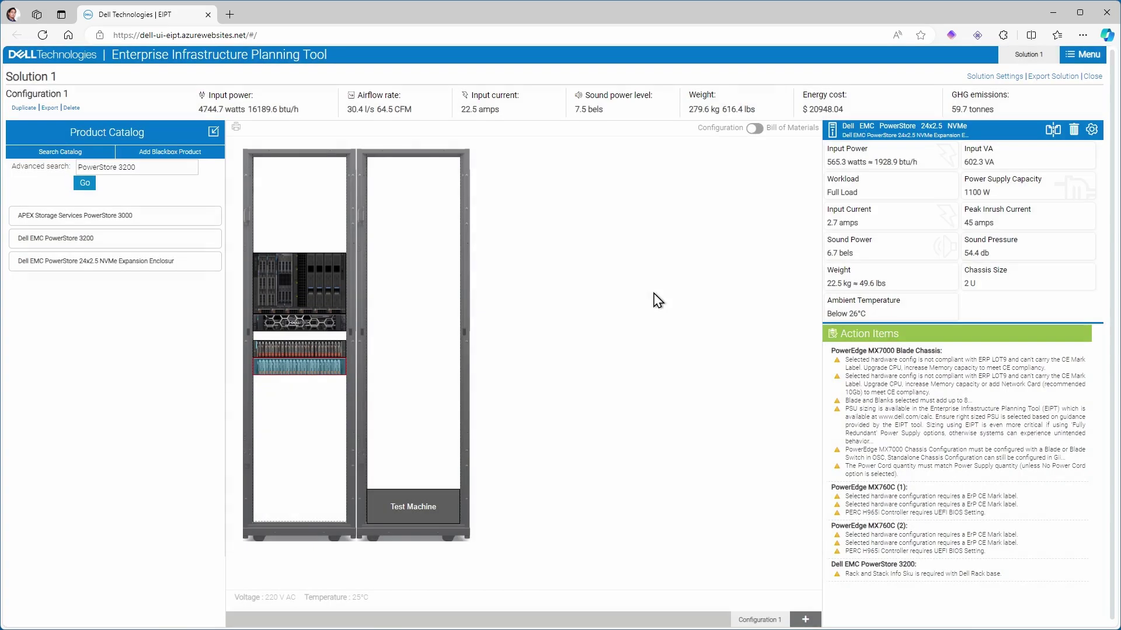
# Check Test Machine's settings, then move the MX7000 blade chassis into the right rack
pyautogui.click(449, 500)
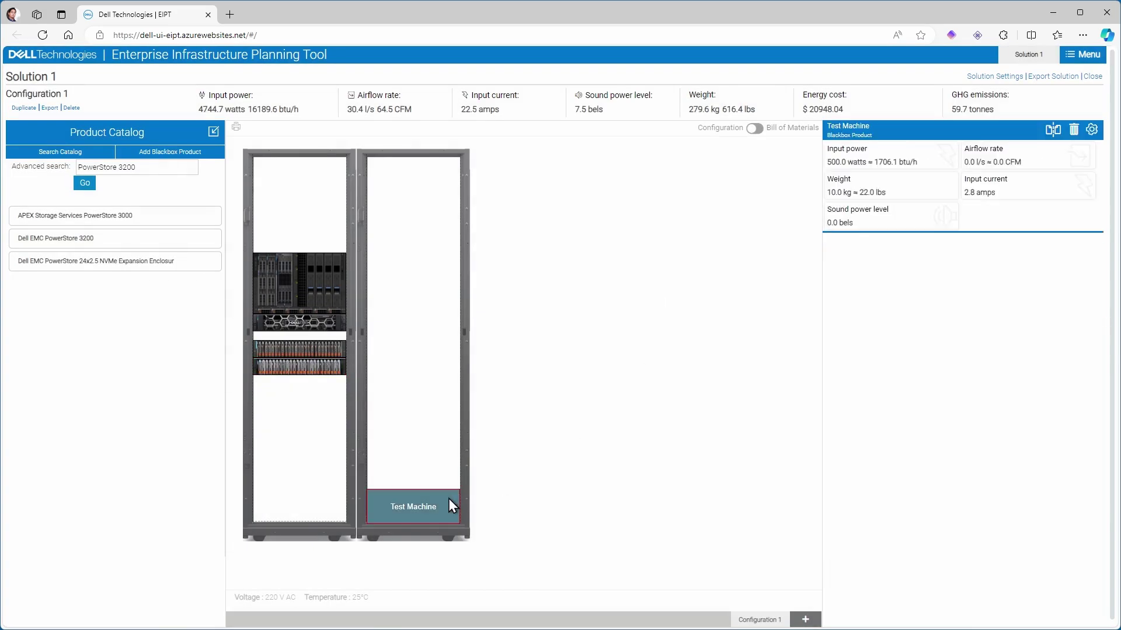
pyautogui.click(1091, 131)
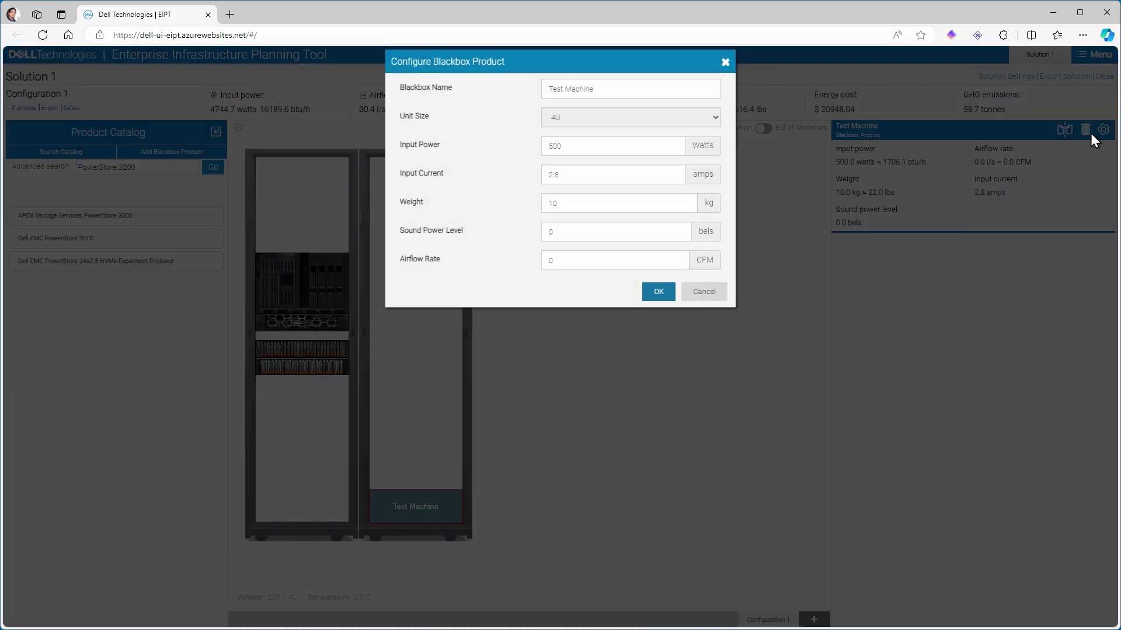
pyautogui.click(704, 292)
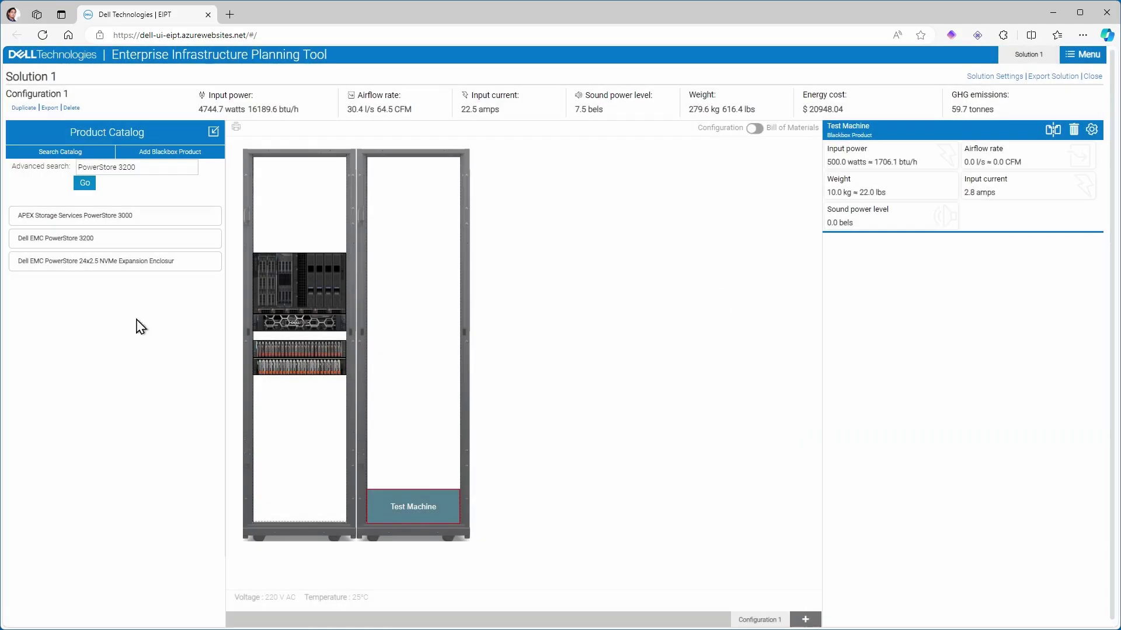
pyautogui.moveTo(317, 278); pyautogui.dragTo(391, 314)
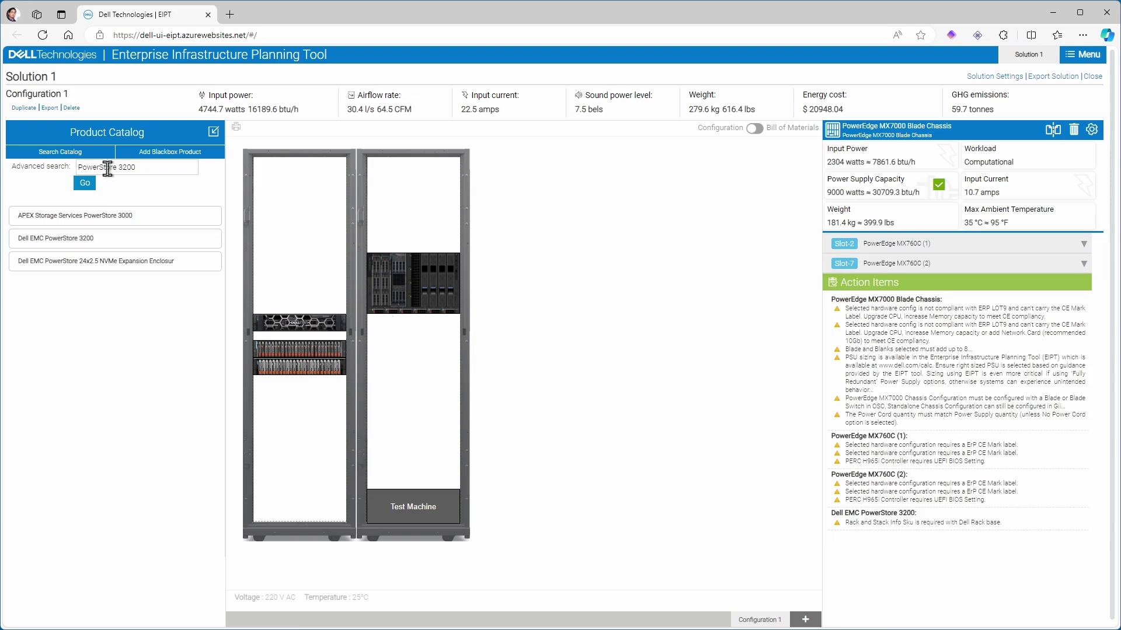
# Place a PowerSwitch S5296-ON switch at the top of the left rack
pyautogui.click(103, 154)
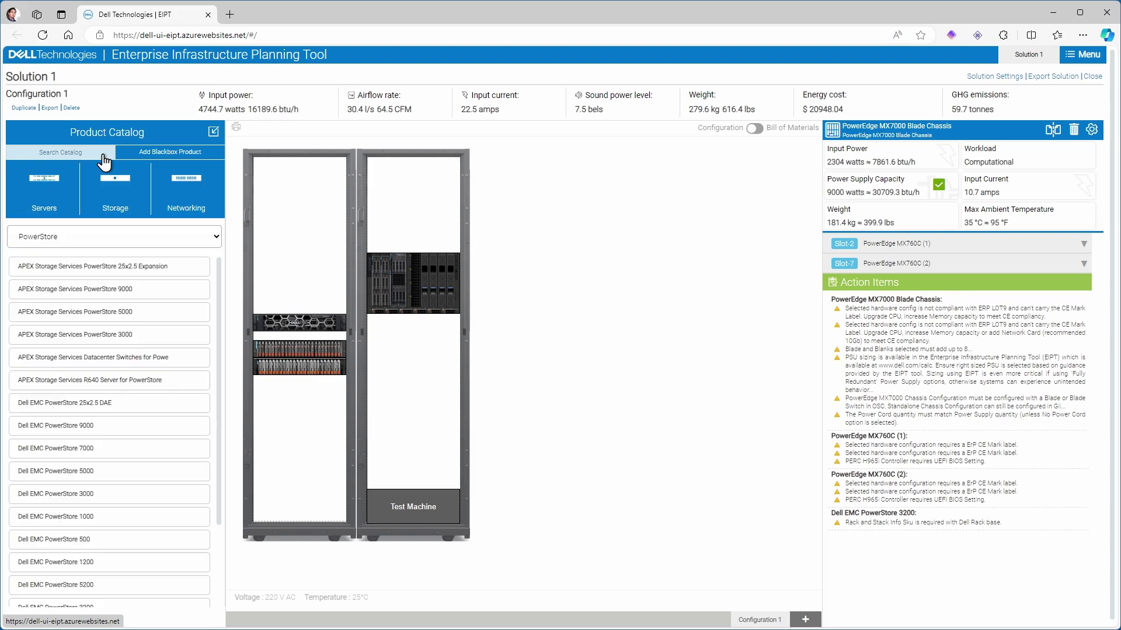
pyautogui.click(201, 210)
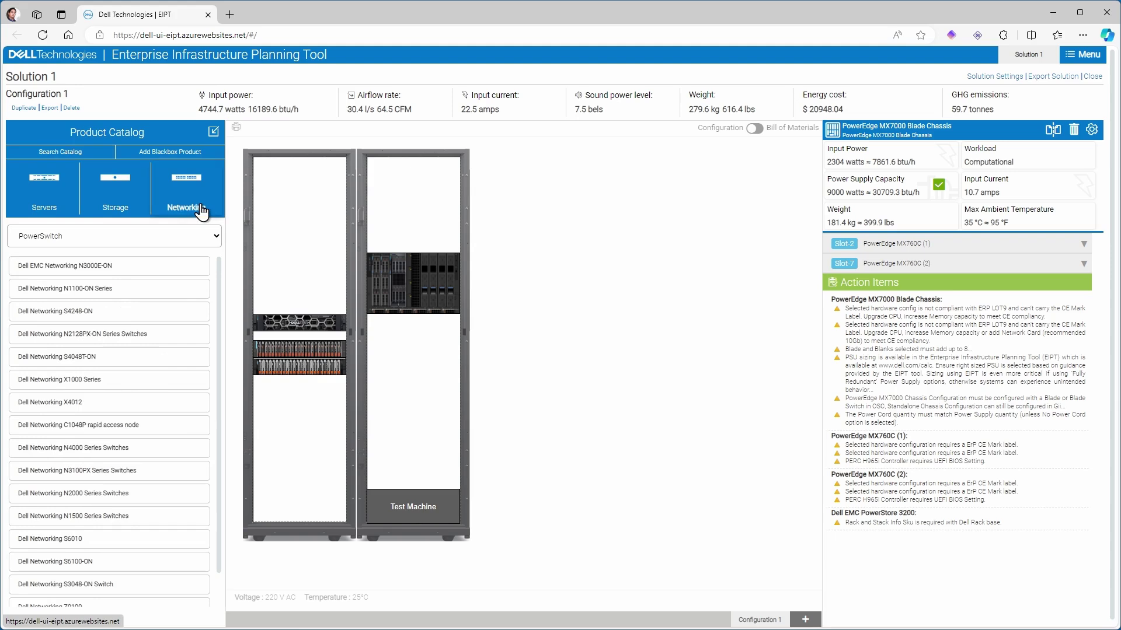
pyautogui.click(216, 238)
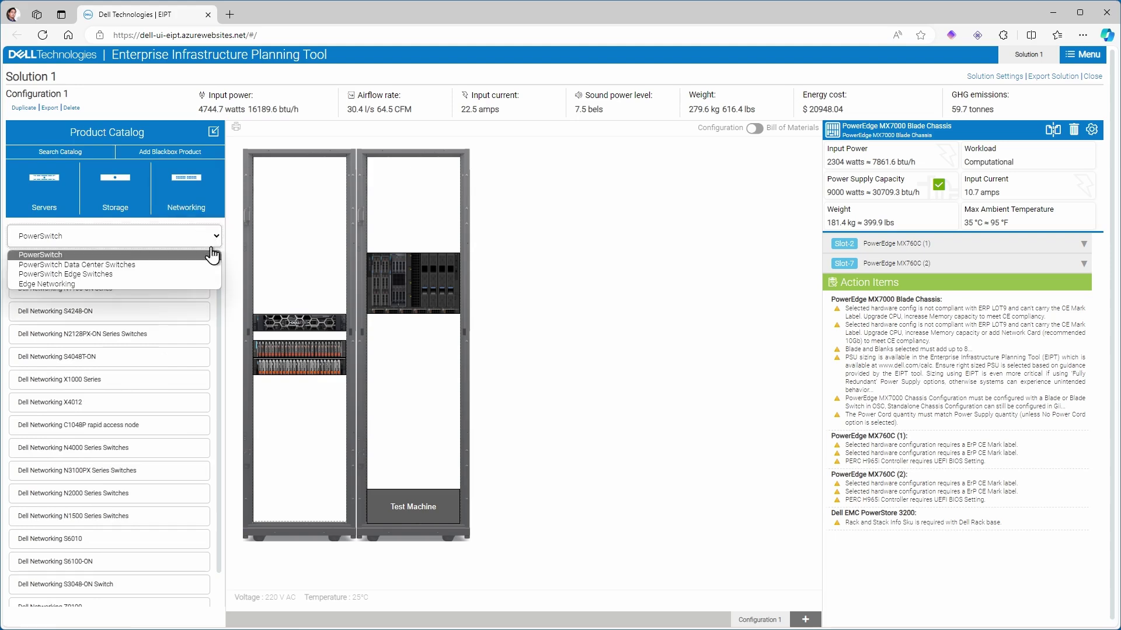
pyautogui.click(211, 266)
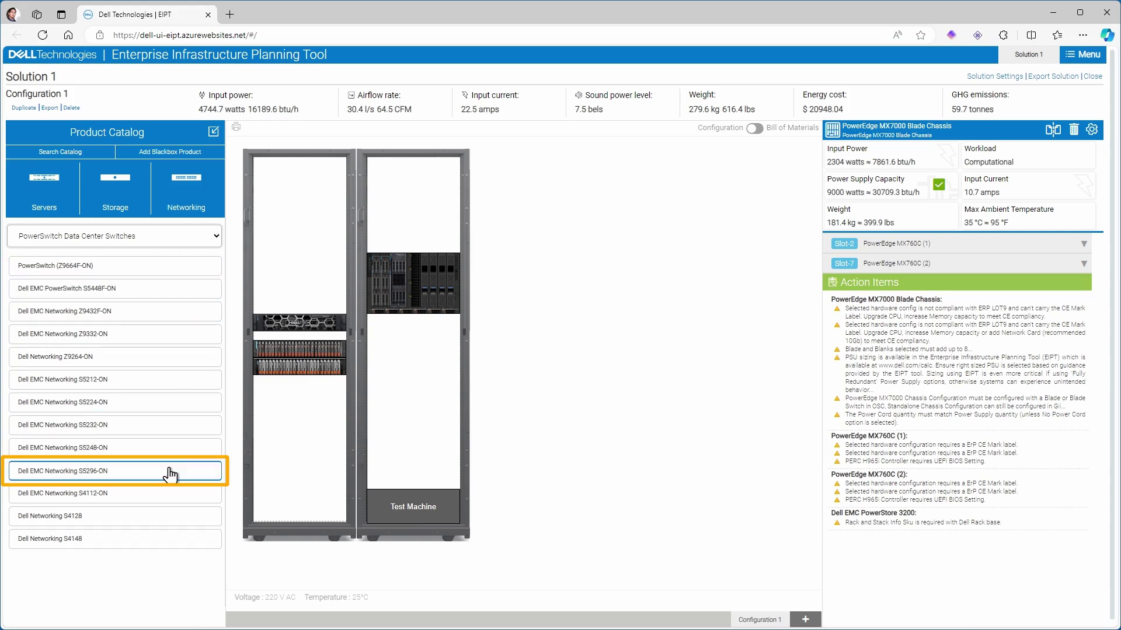
pyautogui.moveTo(170, 471); pyautogui.dragTo(293, 180)
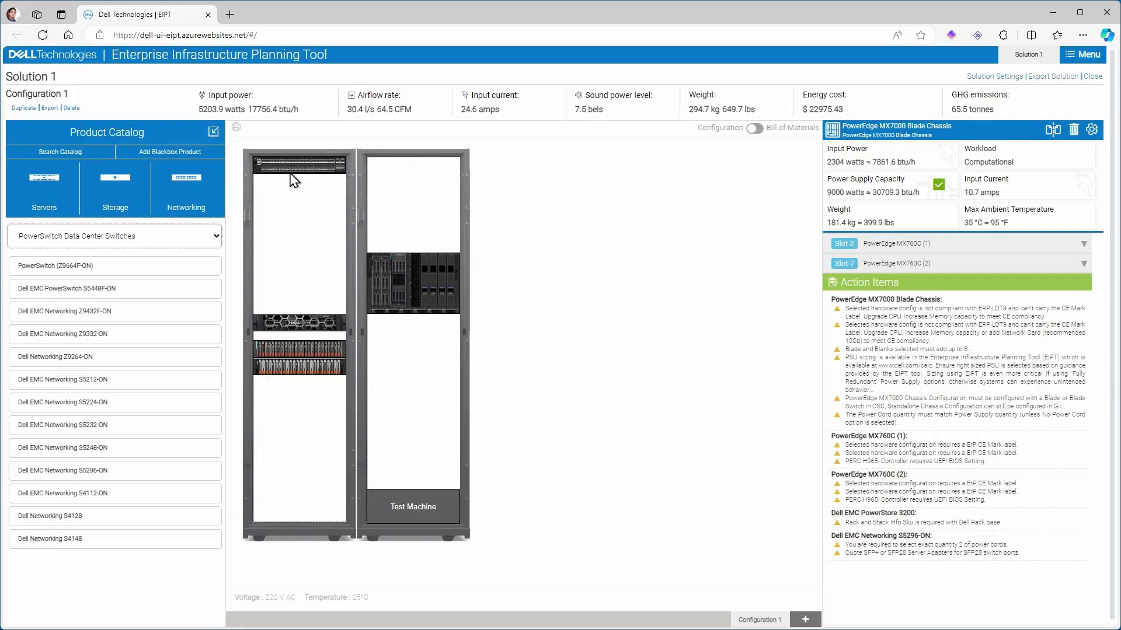
# Place a Dell Networking S4048T-ON switch at the top of the right rack and select it
pyautogui.click(216, 237)
pyautogui.click(207, 263)
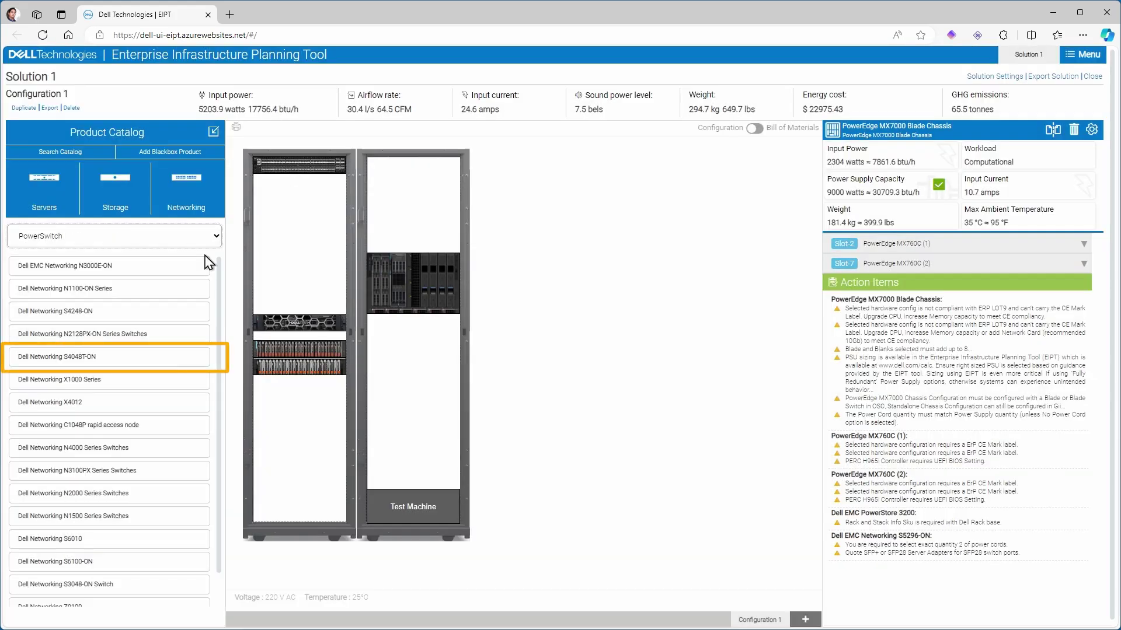
pyautogui.moveTo(111, 356); pyautogui.dragTo(416, 168)
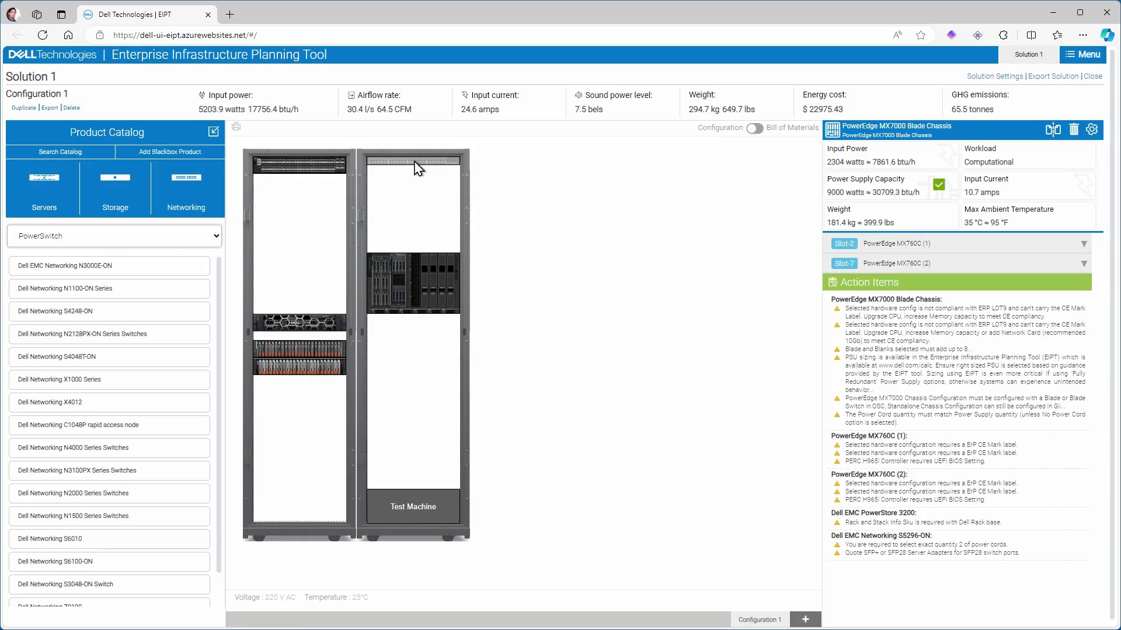
pyautogui.click(415, 168)
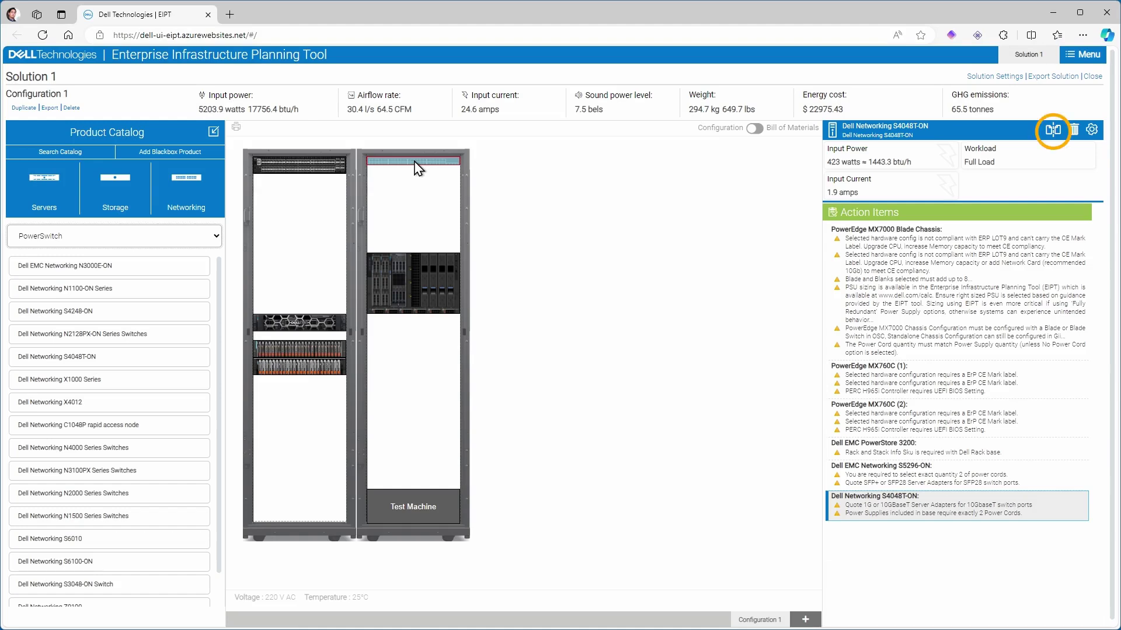
# Create one clone of the S4048T-ON switch, then select Test Machine in the right rack
pyautogui.click(1054, 132)
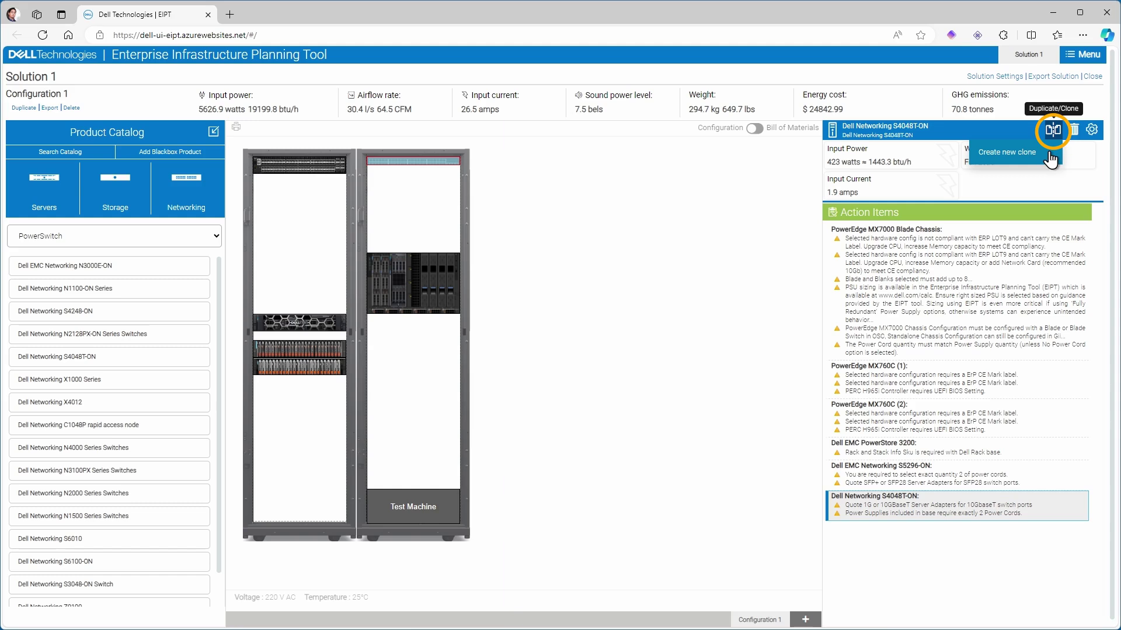
pyautogui.click(1027, 152)
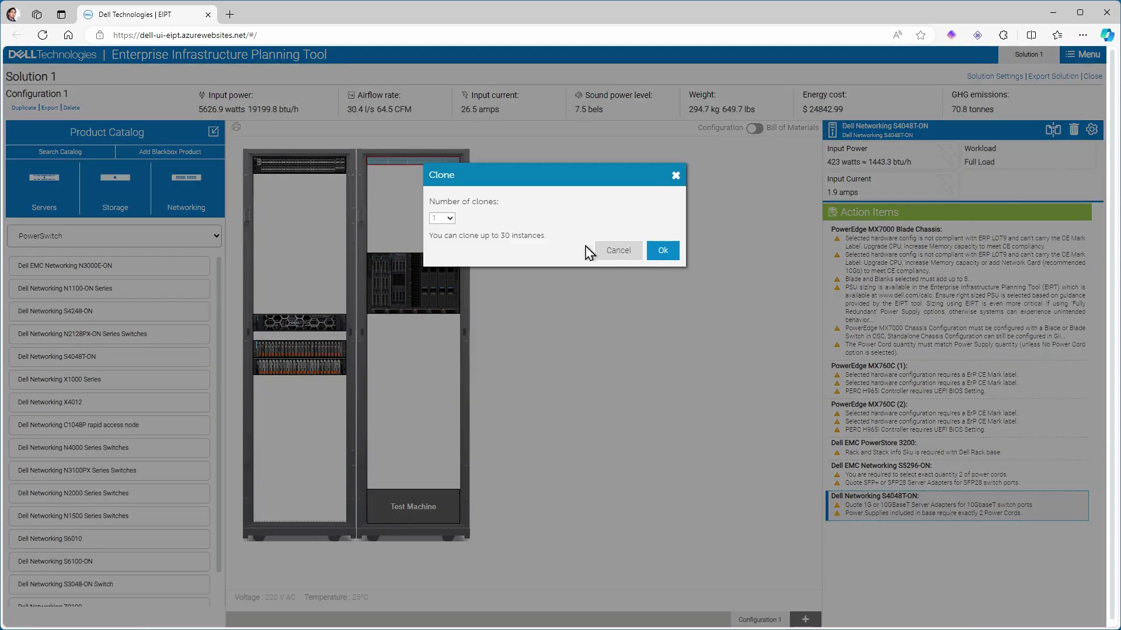
pyautogui.click(449, 219)
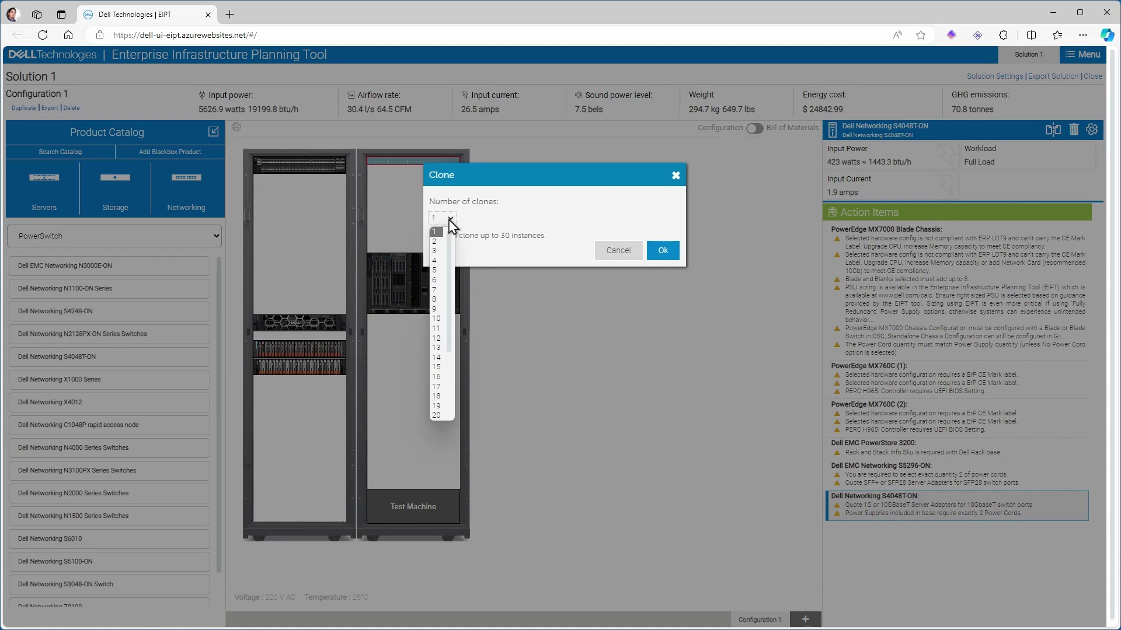
pyautogui.click(555, 249)
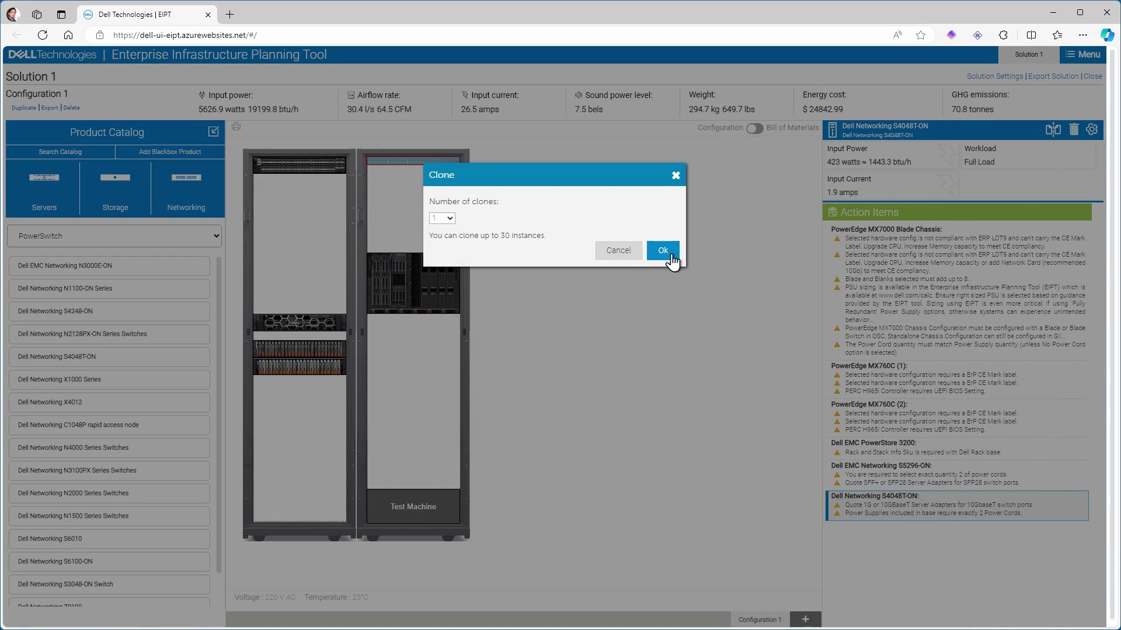
pyautogui.click(662, 251)
pyautogui.click(428, 176)
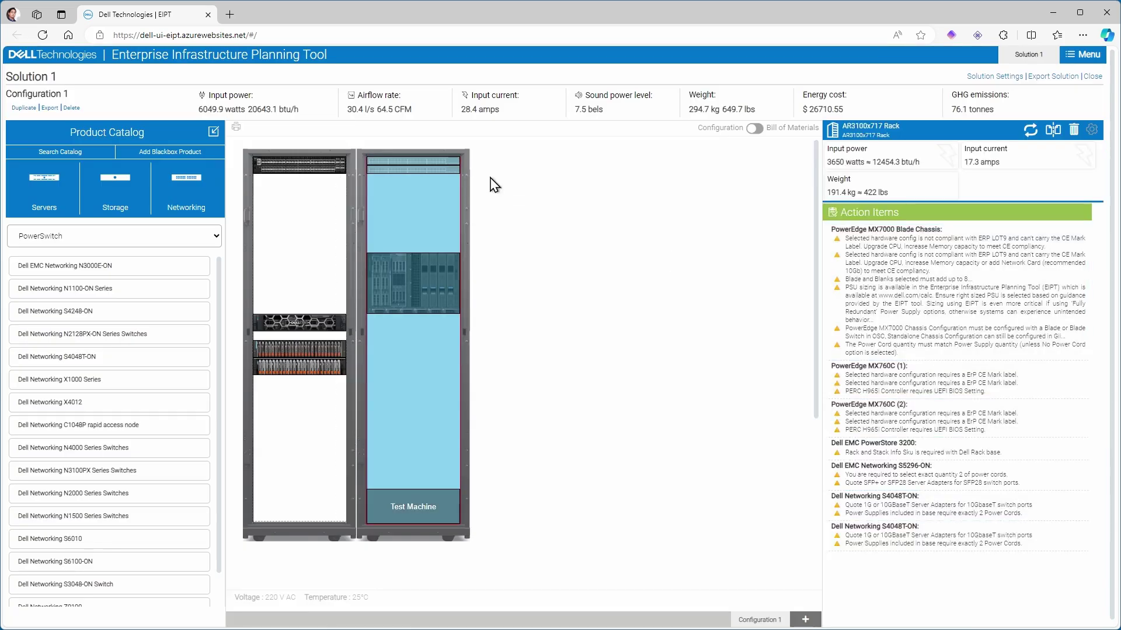
pyautogui.click(432, 506)
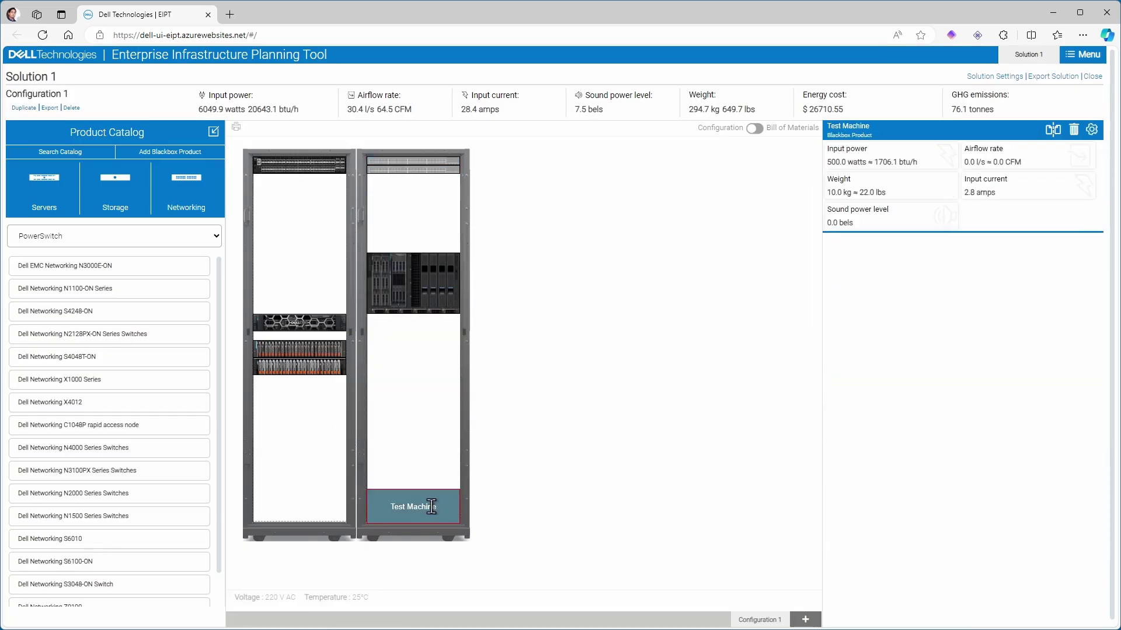
# Delete the Test Machine blackbox from rack two, confirming the removal
pyautogui.click(1074, 132)
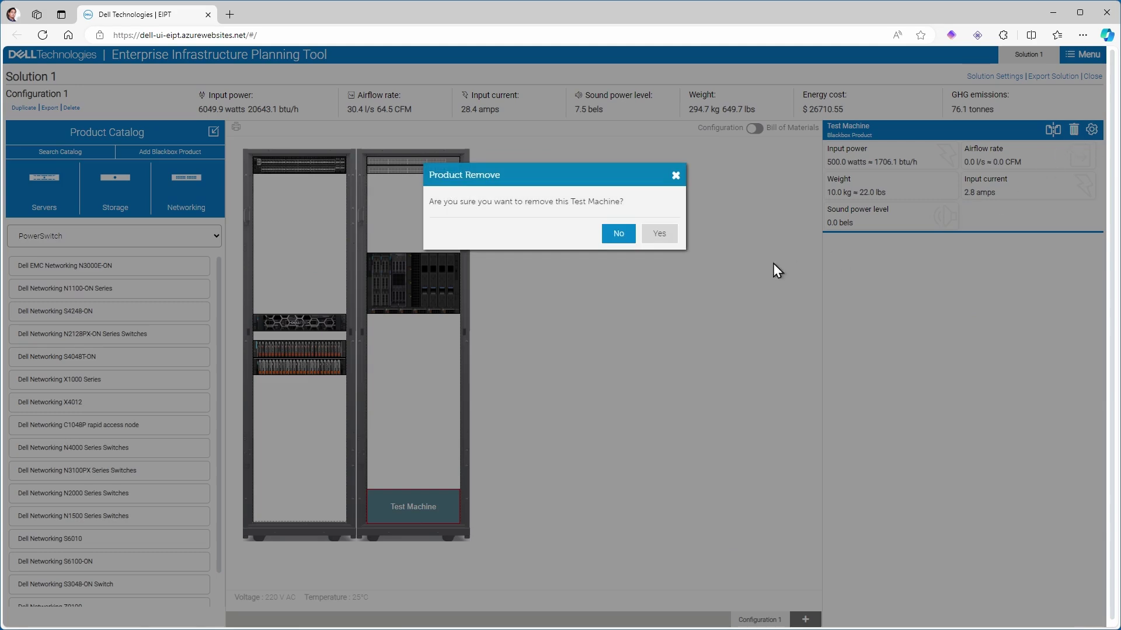
pyautogui.click(666, 240)
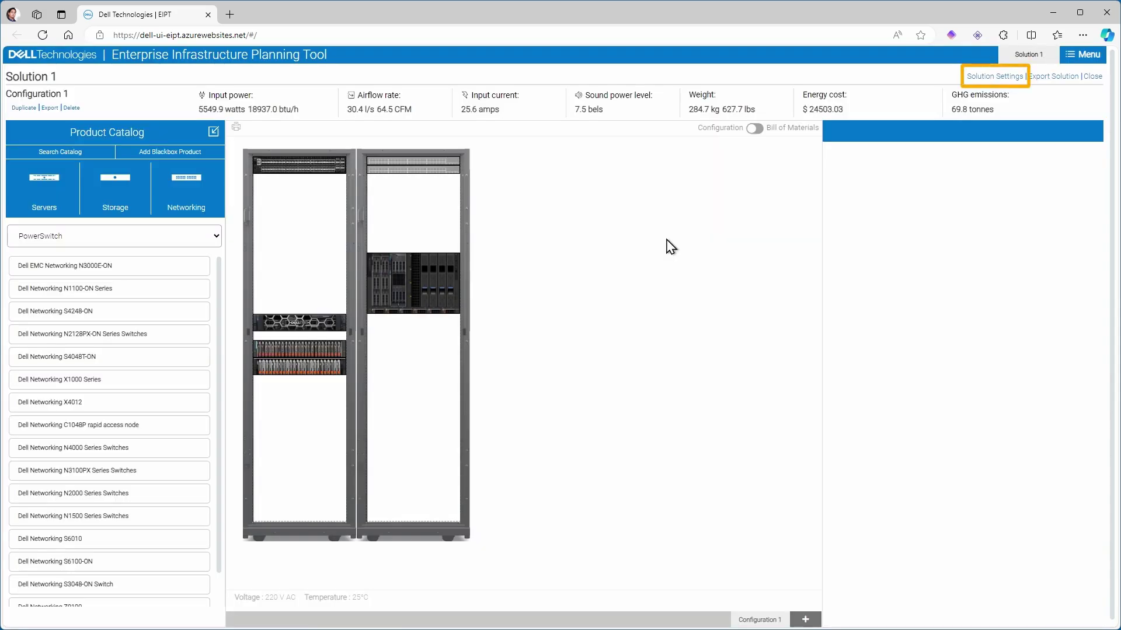
# Export Solution 1 in JSON format and download it as Solution 1.json
pyautogui.click(1006, 80)
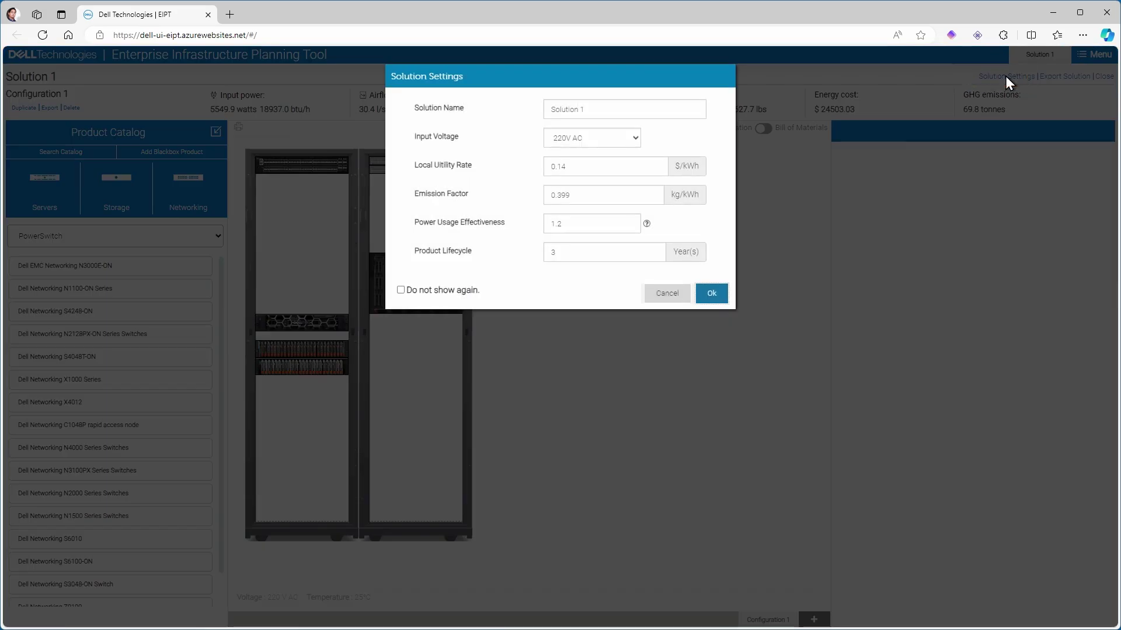
pyautogui.click(683, 296)
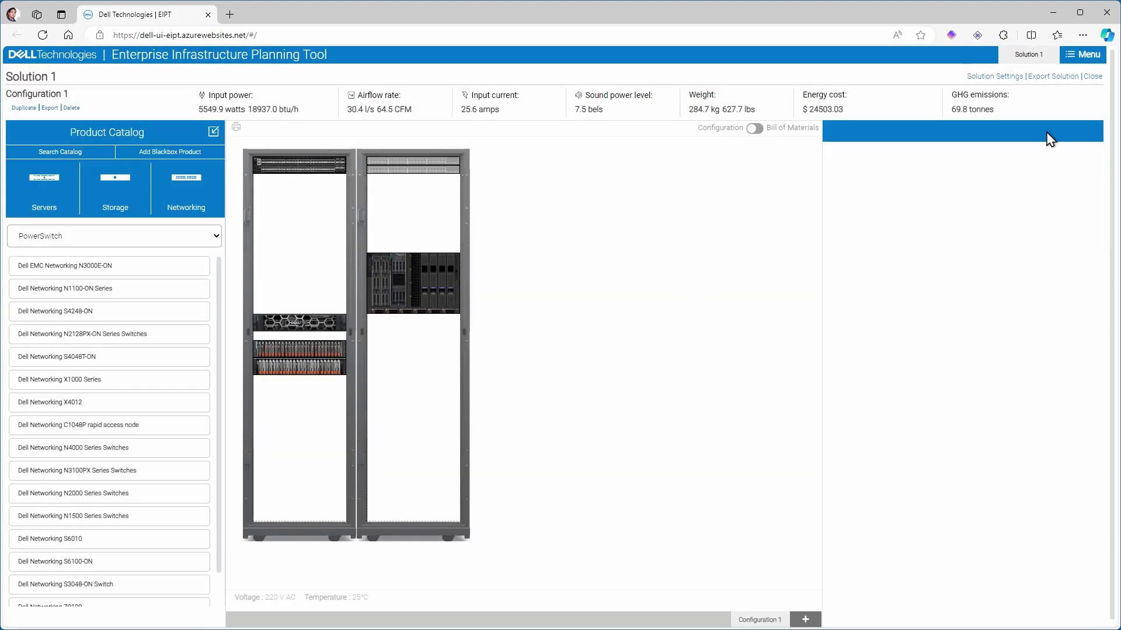
pyautogui.click(1056, 80)
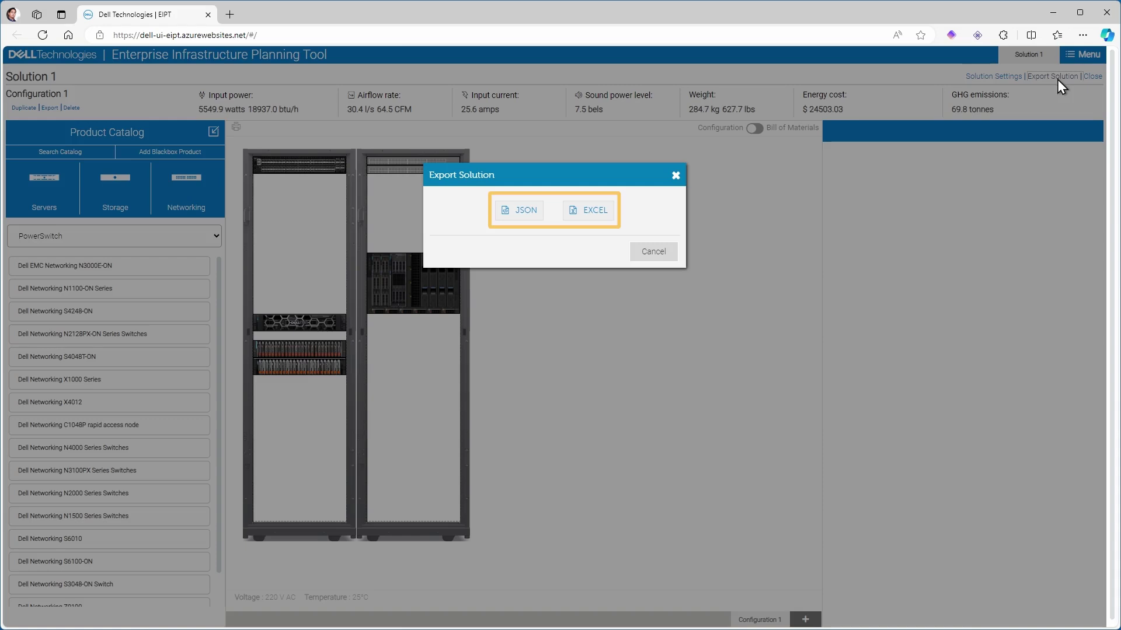
pyautogui.click(519, 210)
pyautogui.click(649, 275)
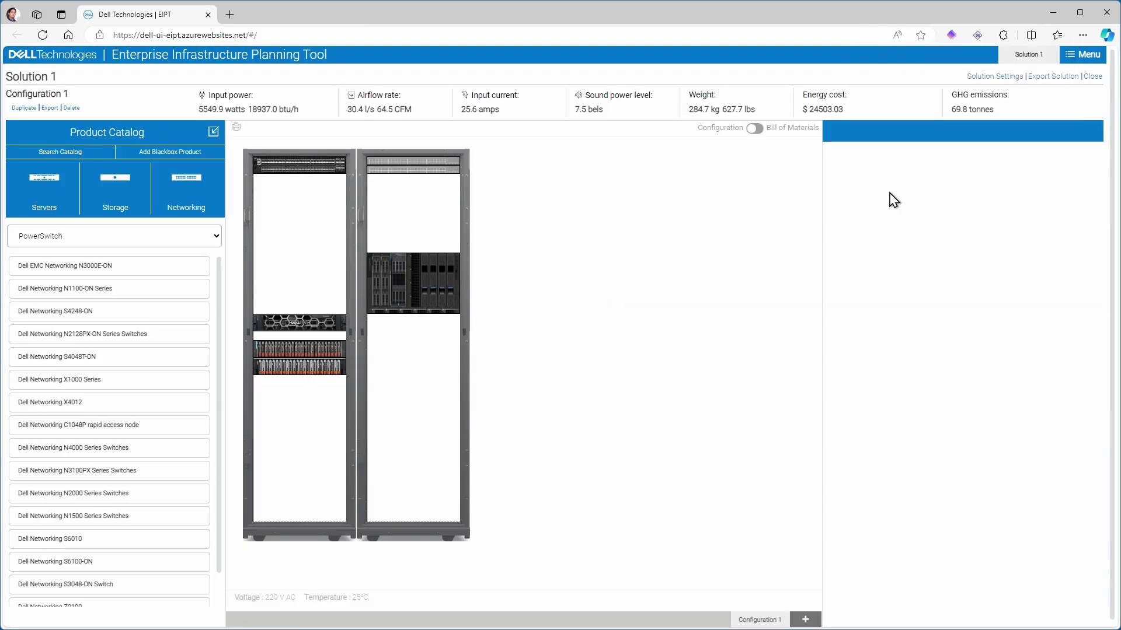
# Create a new blank Solution 2 and switch between the Solution 1 and 2 tabs
pyautogui.click(1094, 58)
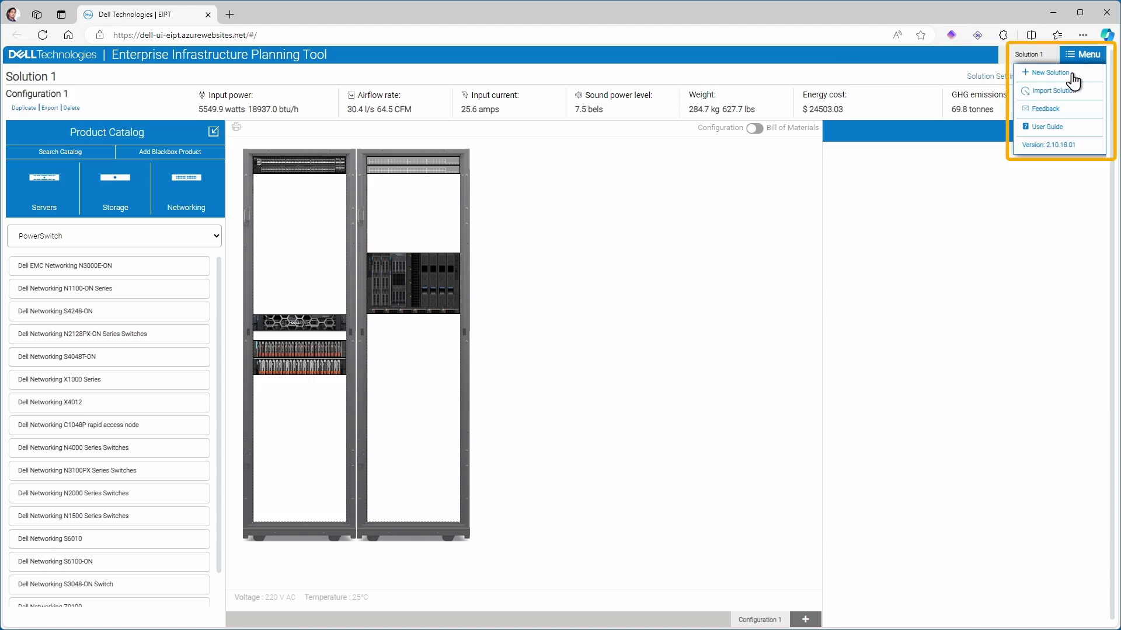
pyautogui.click(1071, 75)
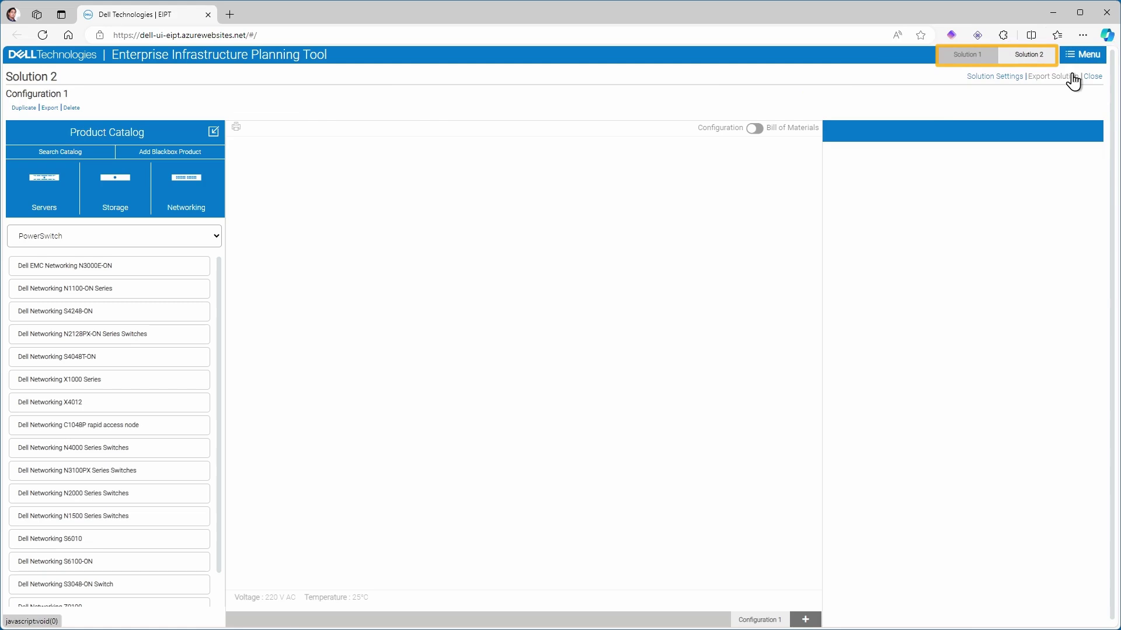
pyautogui.click(980, 58)
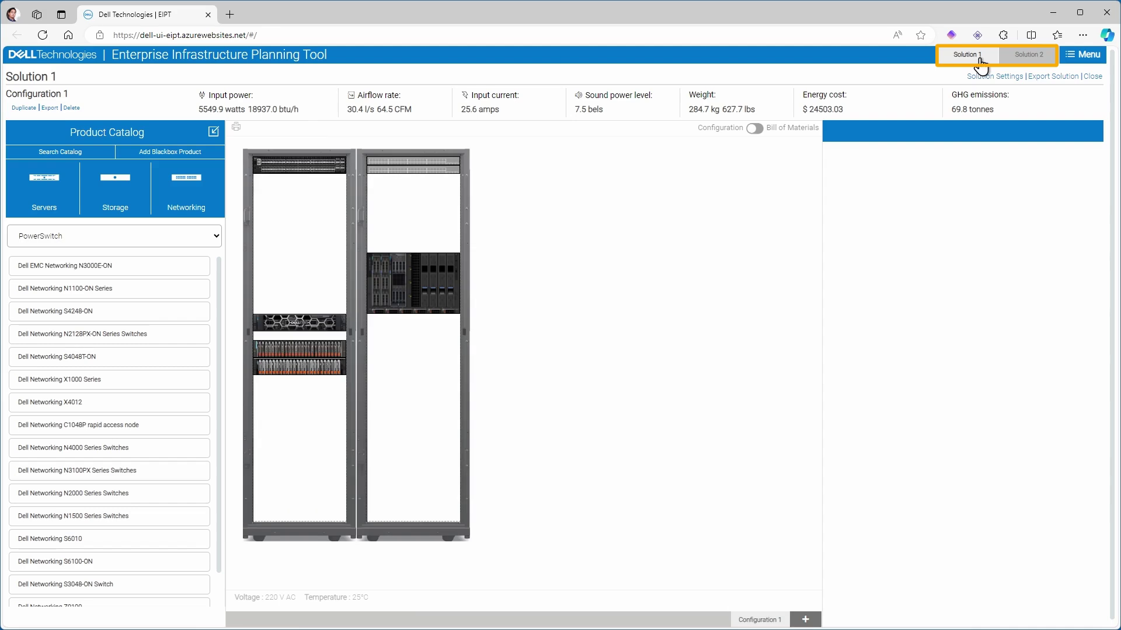
pyautogui.click(1030, 57)
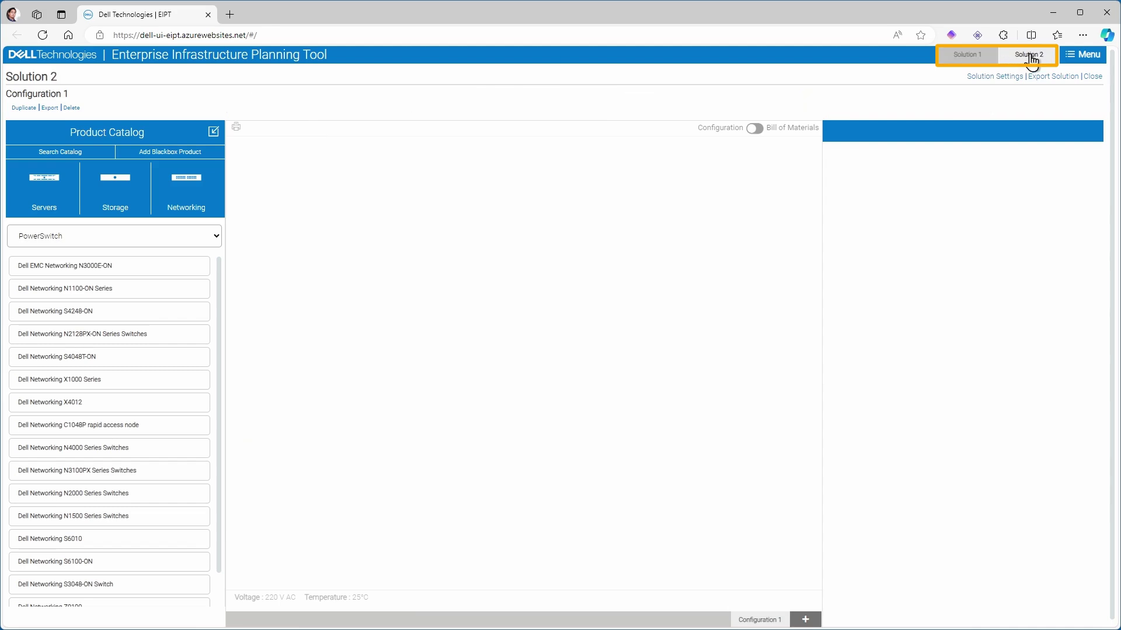
# Import Solution 1.json from Downloads into Solution 2
pyautogui.click(1087, 57)
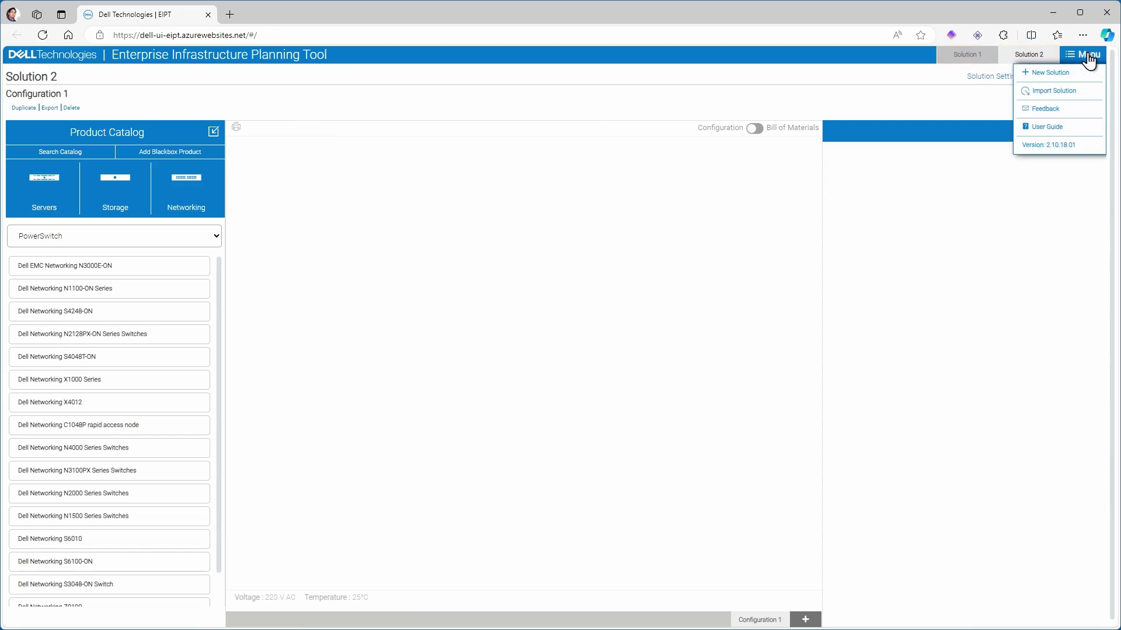
pyautogui.click(1062, 91)
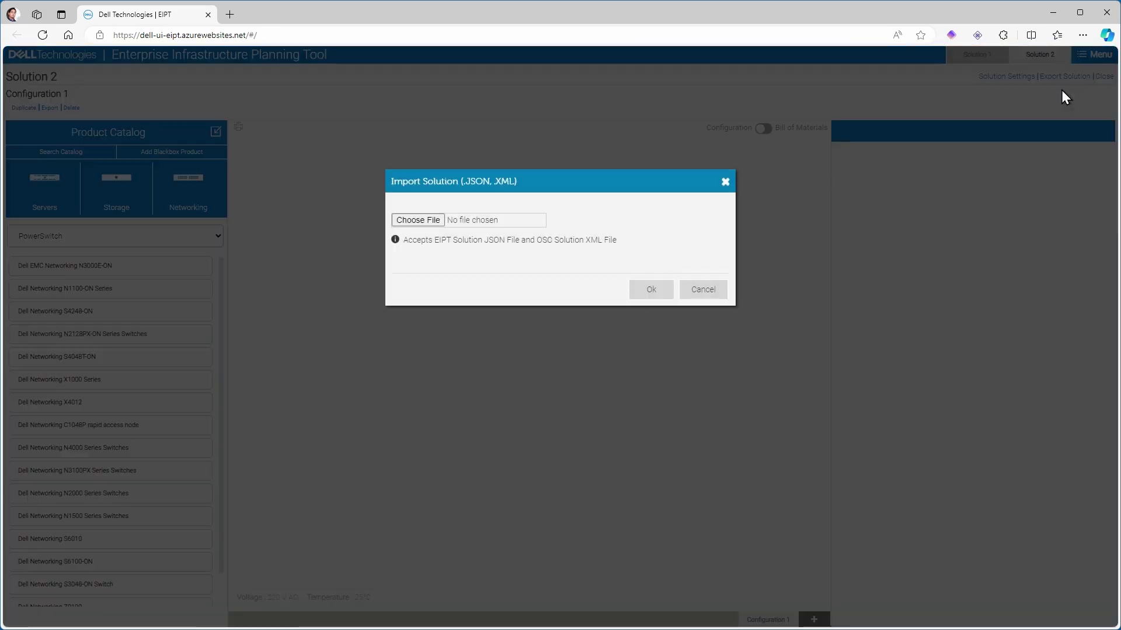
pyautogui.click(418, 220)
pyautogui.click(217, 111)
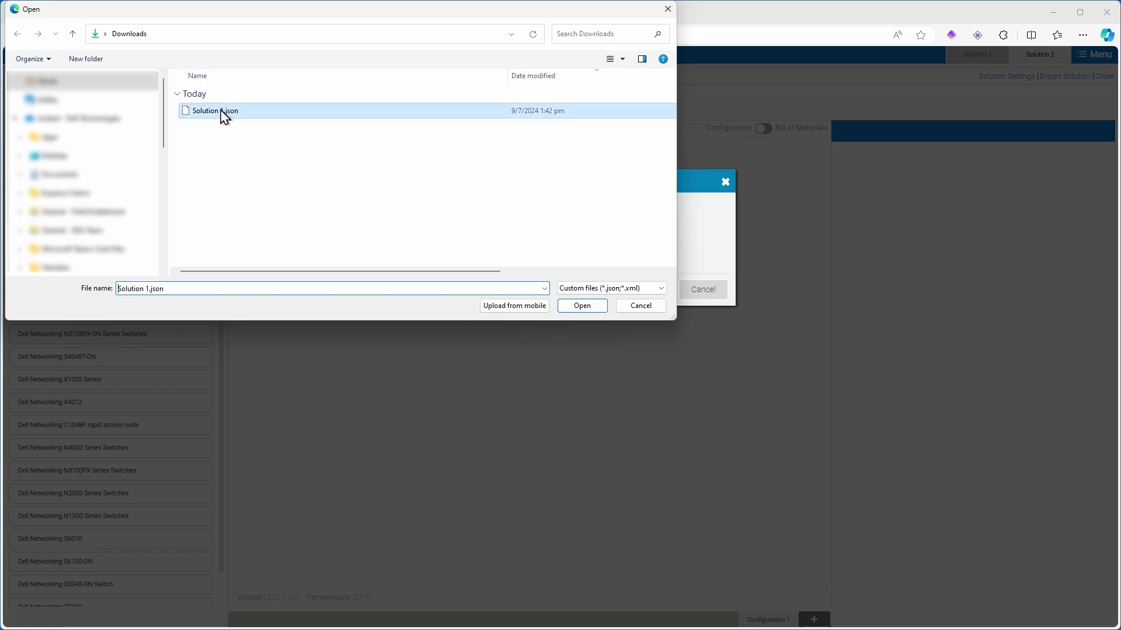
pyautogui.click(575, 306)
pyautogui.click(655, 291)
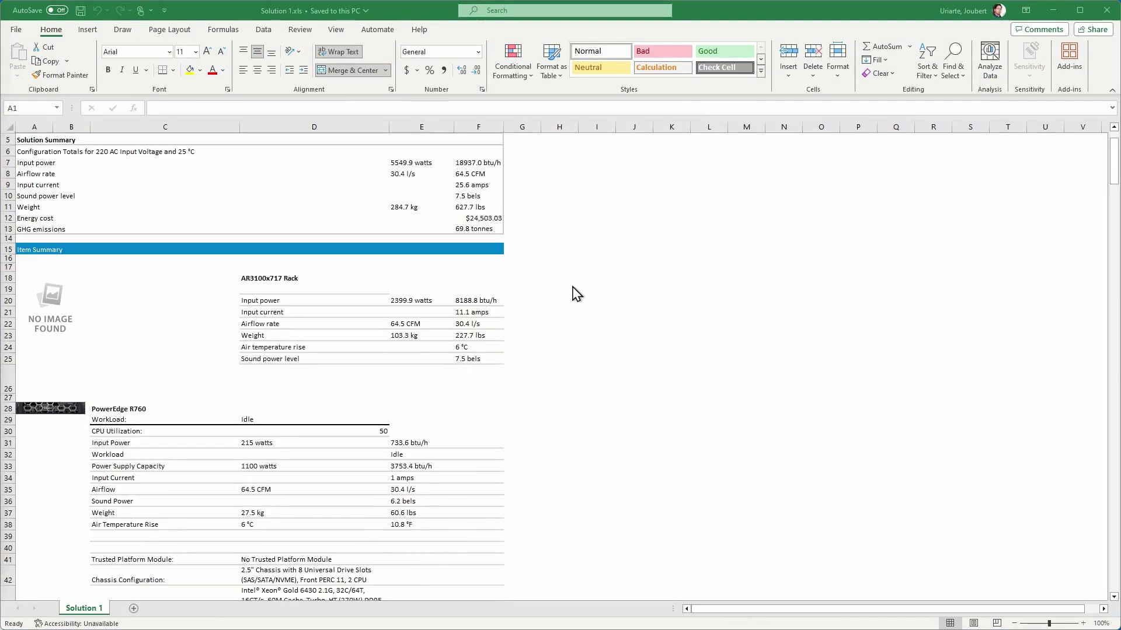
pyautogui.scroll(-4, 576, 293)
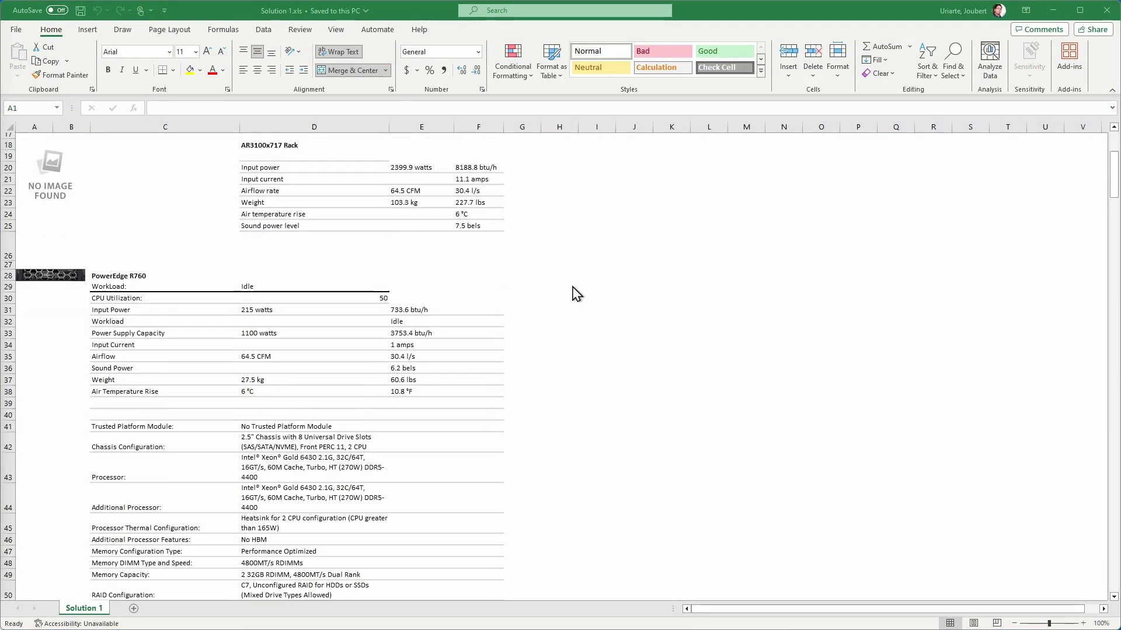
pyautogui.scroll(-6, 577, 294)
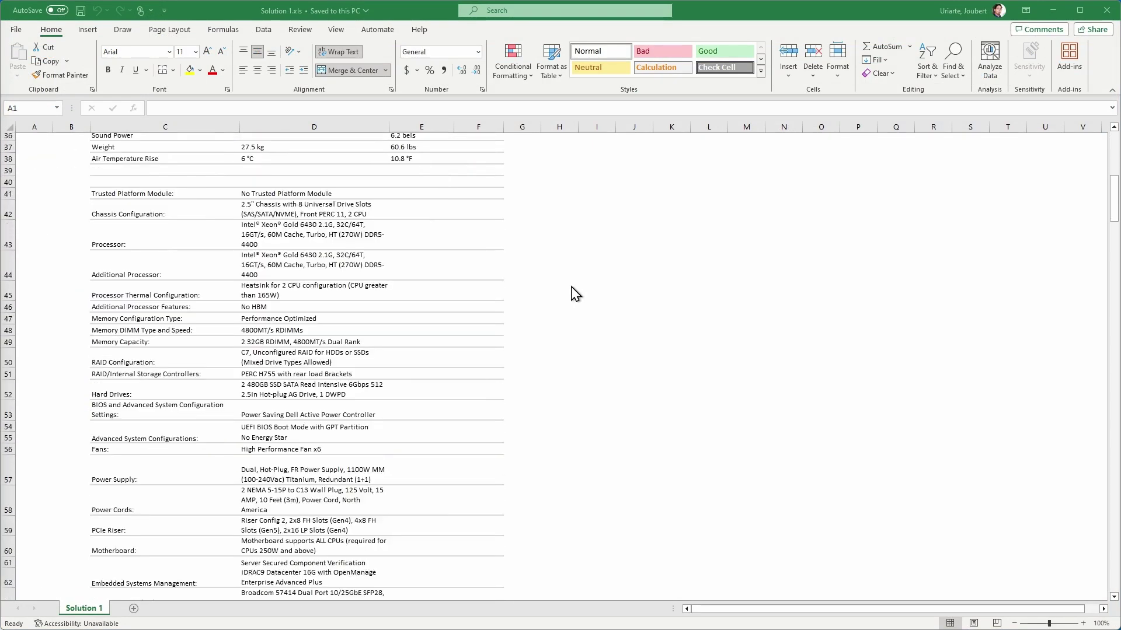
pyautogui.scroll(-6, 576, 294)
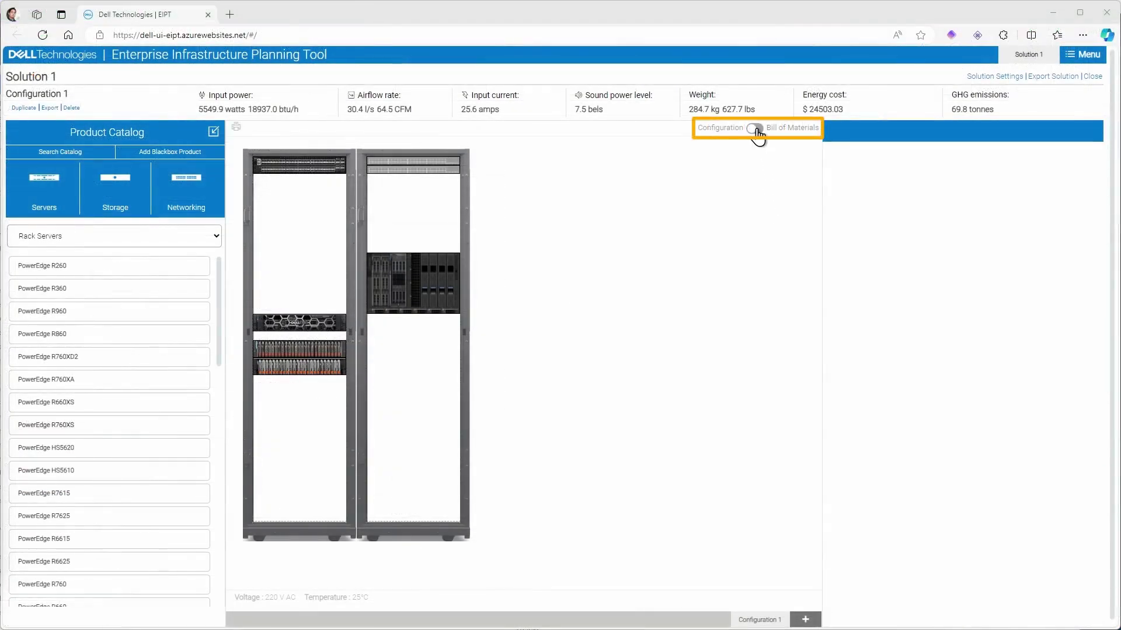
# Switch Solution 1 from Configuration to the Bill of Materials view
pyautogui.click(755, 128)
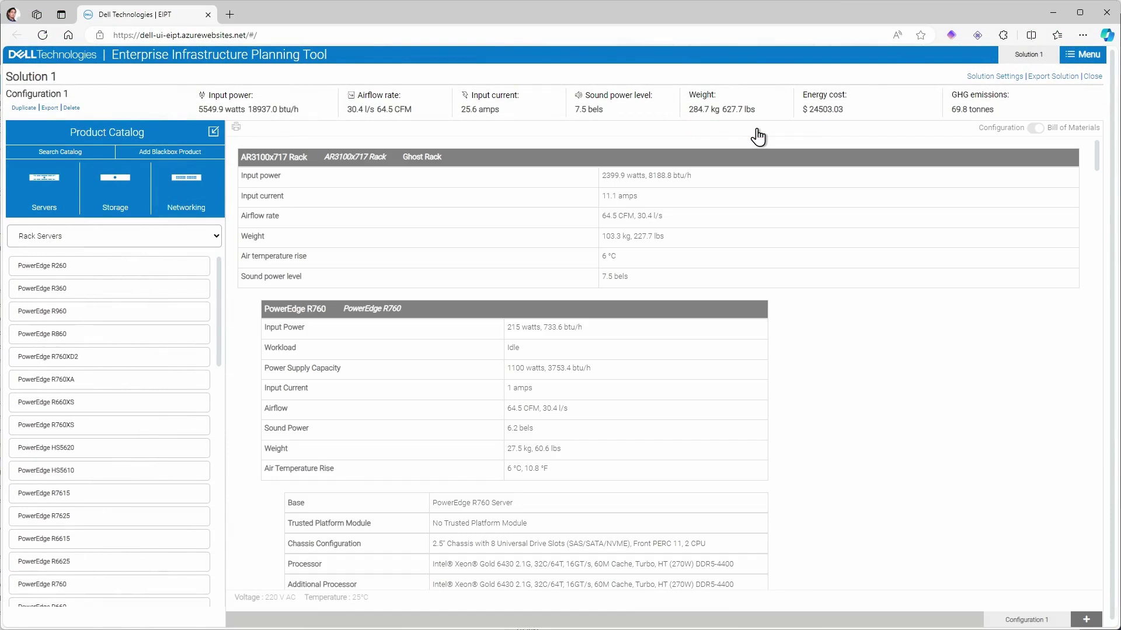